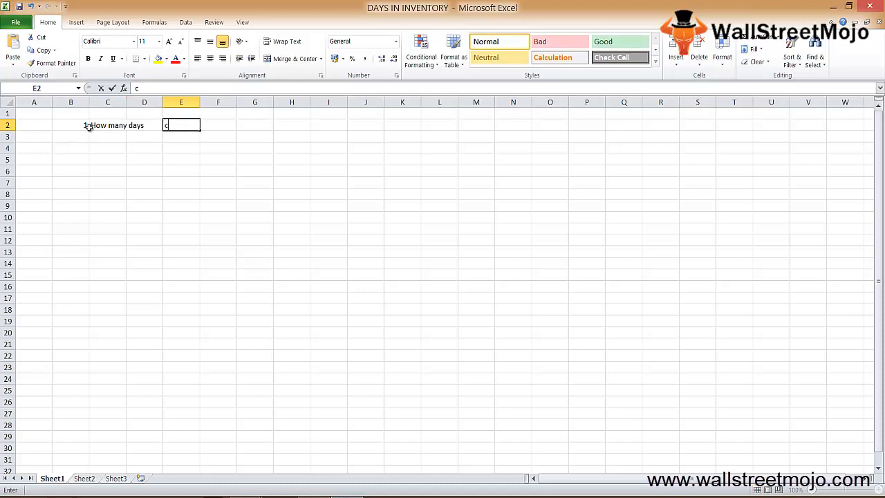
Step: Complete the row 2 question with "convert" in E2 and "into sales" in F2
key(Return)
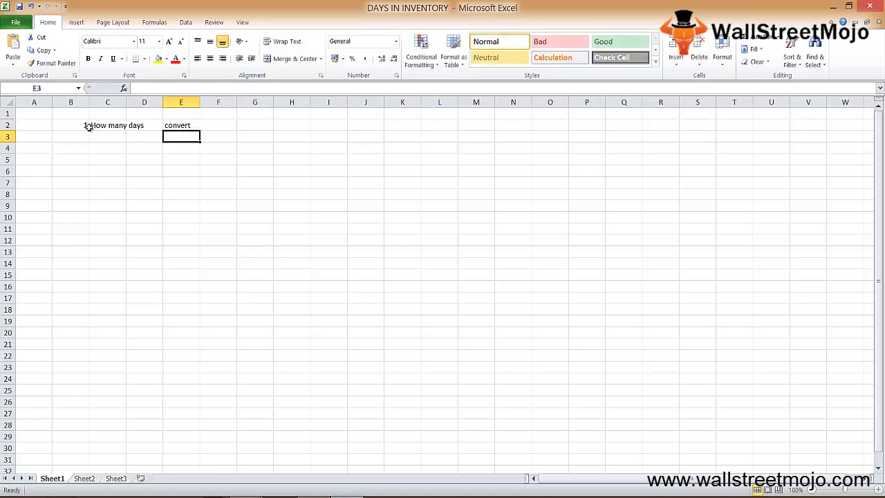
key(Up)
key(Right)
text(into sales)
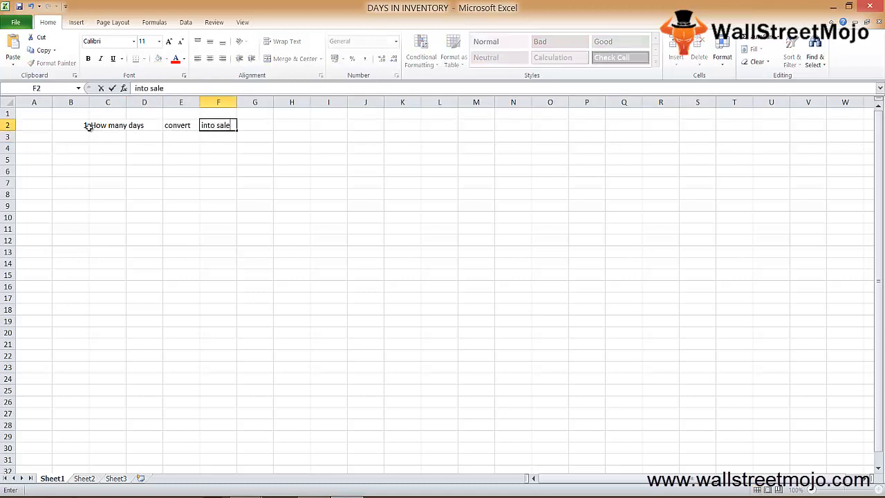
key(Return)
Step: Enter the formula label "days in inven=" in cell C4
key(Down)
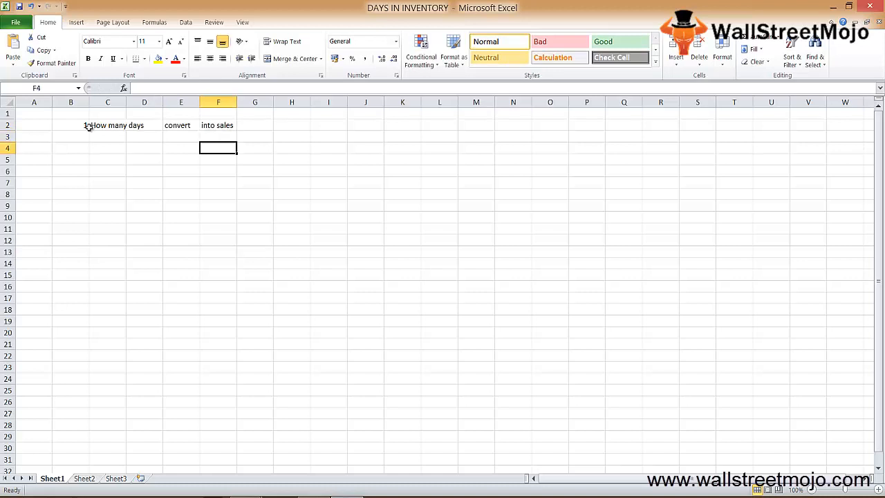
key(Left)
key(Left)
key(Left)
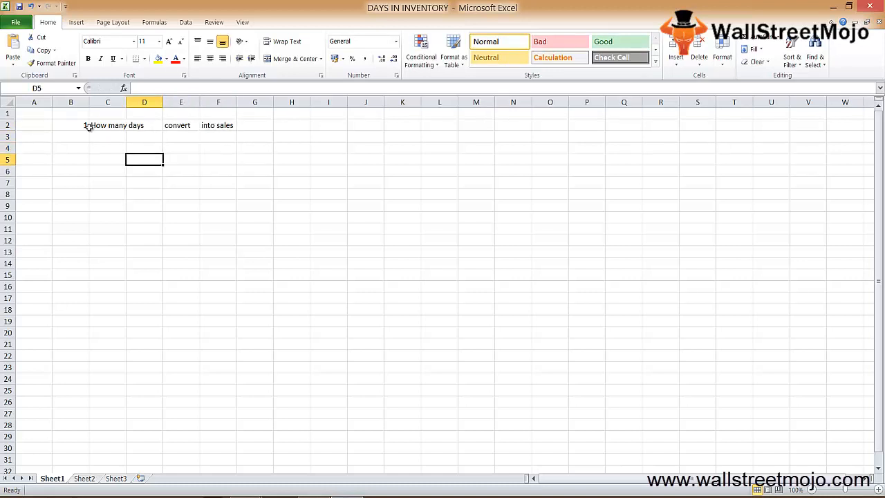
text(days in i)
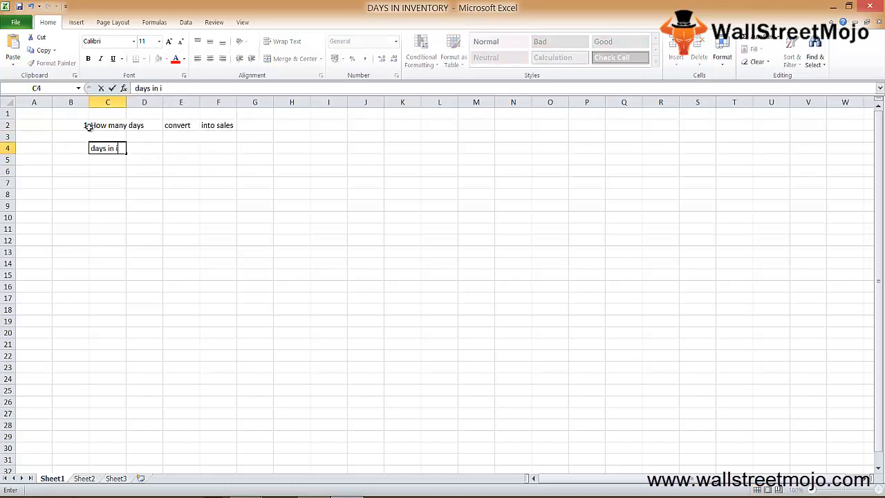
text(nven=)
Step: Write the days-in-inventory fraction with 365 in E4 and "inventory to" in E5
key(Right)
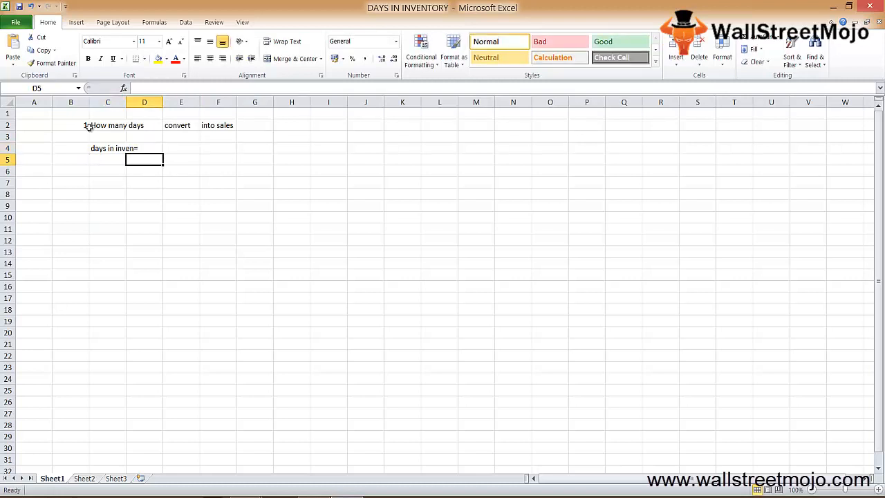
key(Right)
text(365)
key(Return)
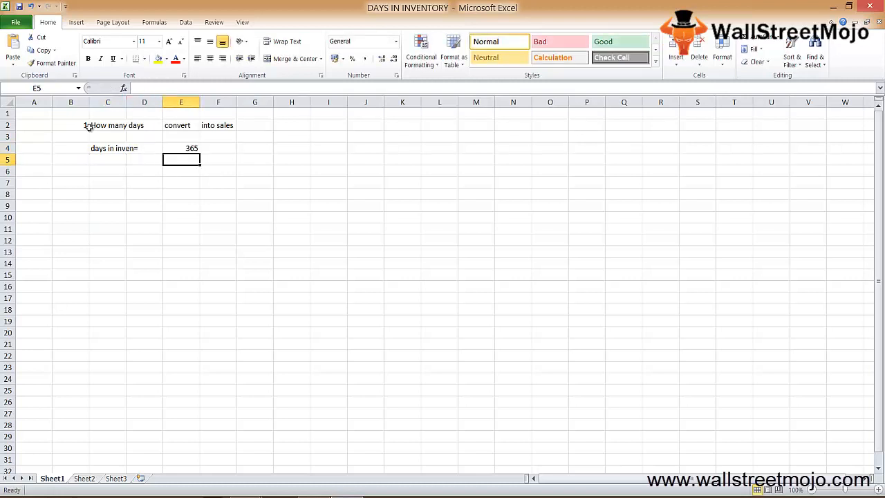
text(inveno)
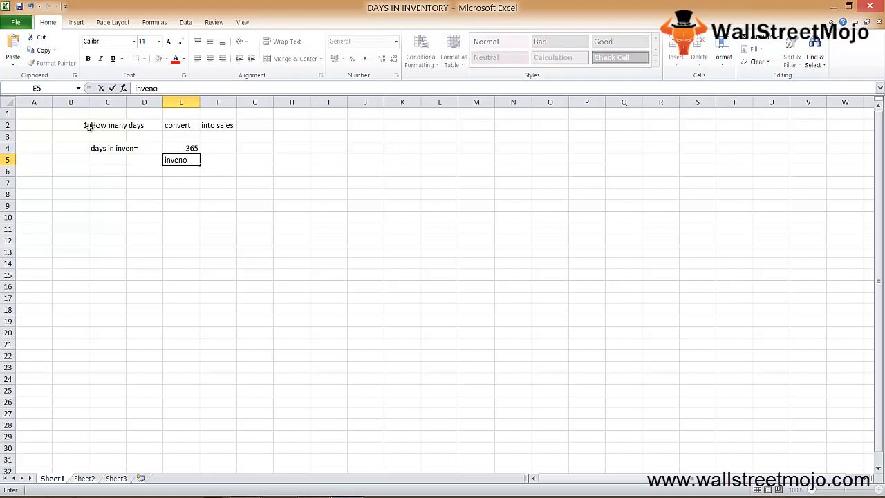
key(BackSpace)
text(tory to)
key(Return)
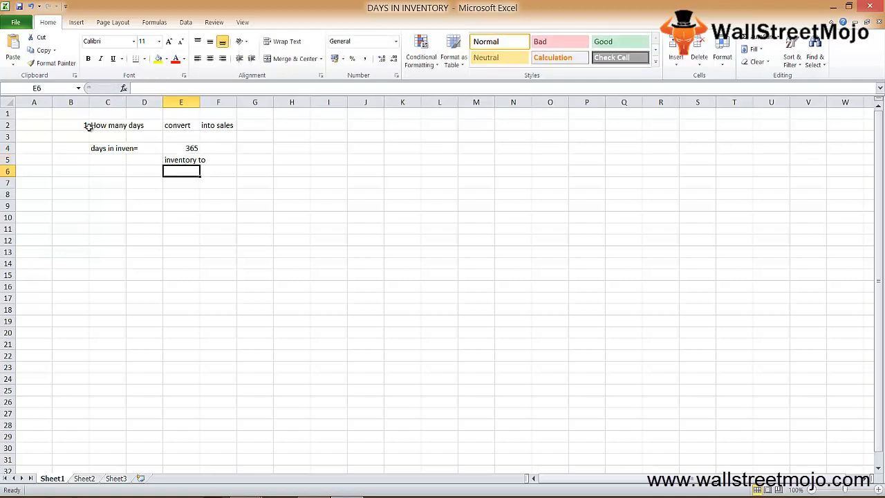
Step: Enter the label "Invento turnover" in cell C7
key(Up)
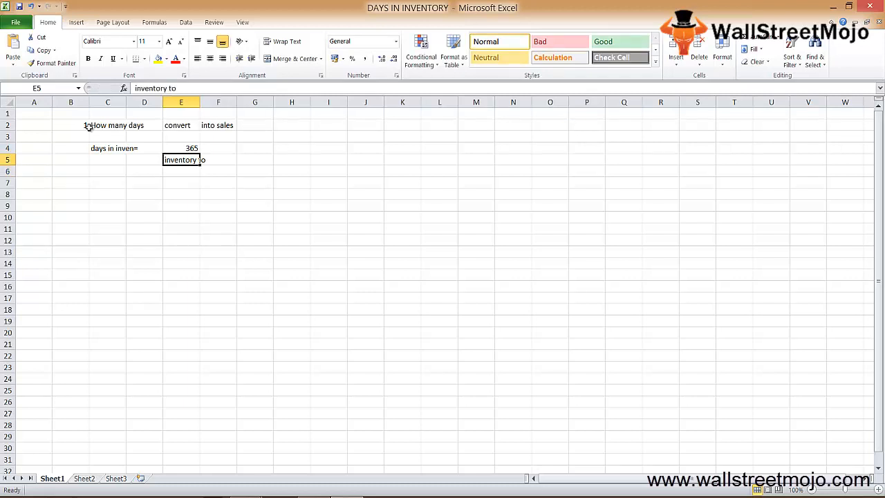
key(Down)
key(Down)
key(Left)
key(Left)
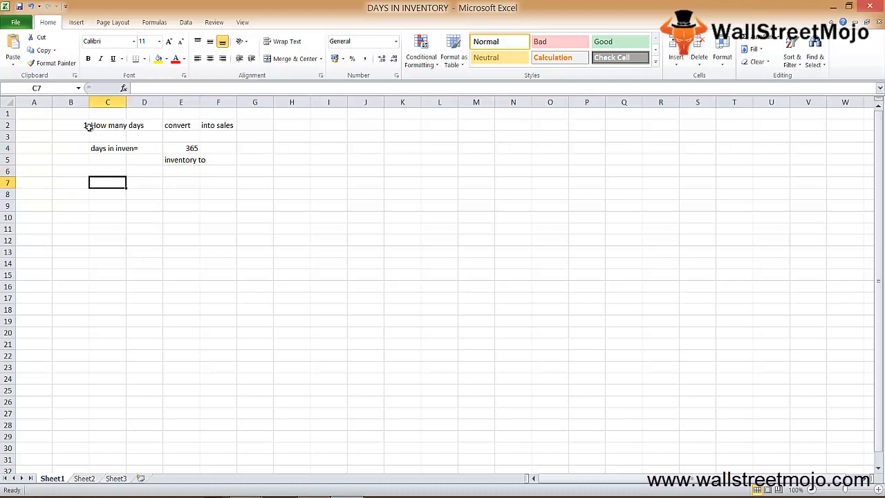
text(Invento)
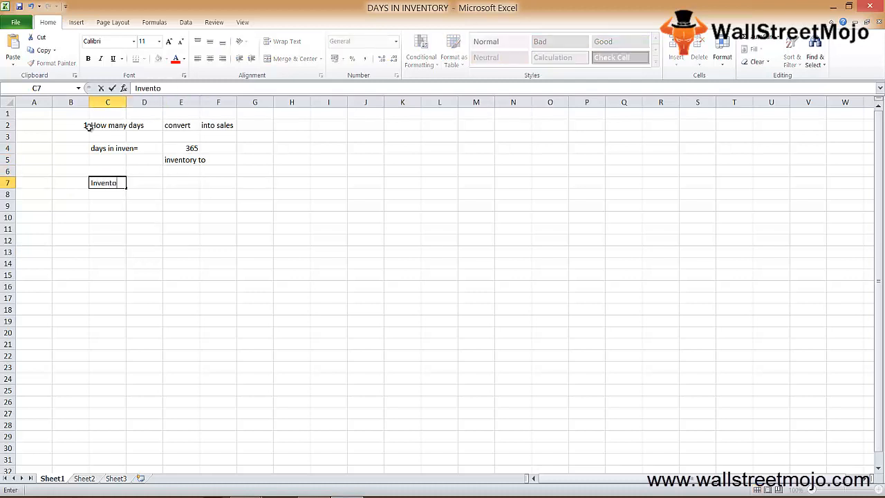
text( turnover)
key(Return)
Step: Write the turnover fraction with "cogs" in E7 and "end enventory" in E8
key(Up)
key(Right)
key(Right)
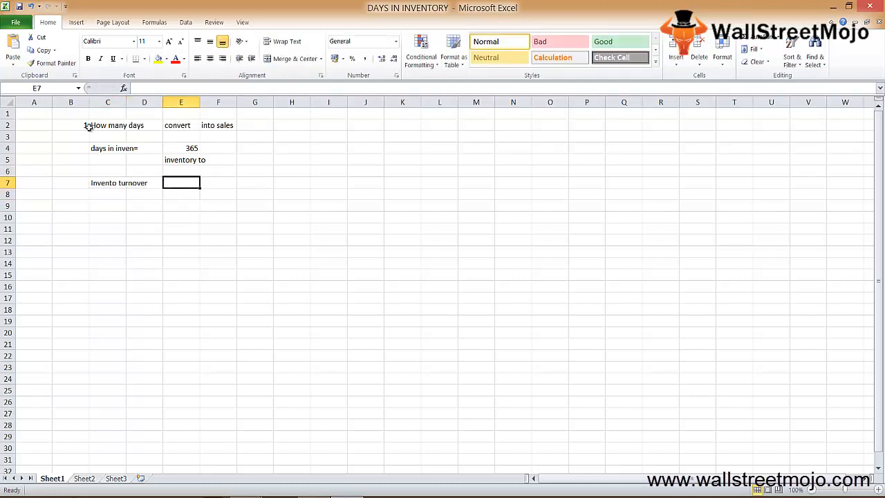
text(cogs)
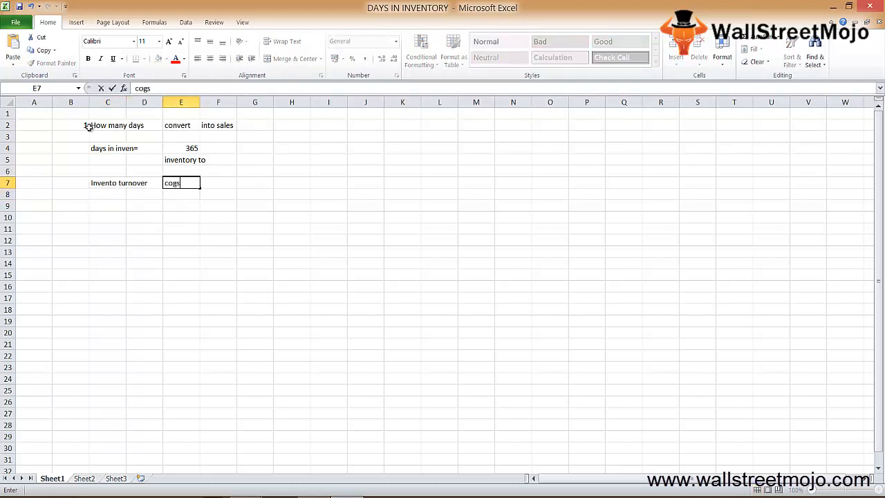
key(Return)
text(end)
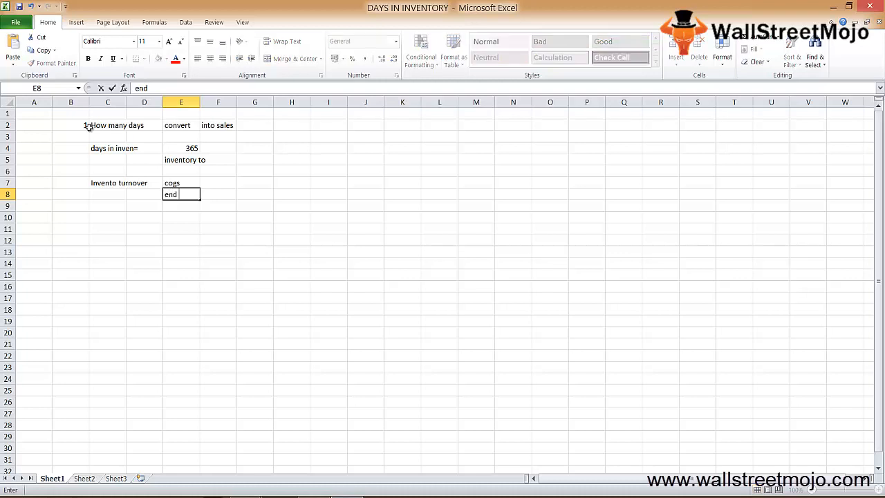
text( enventory)
key(Return)
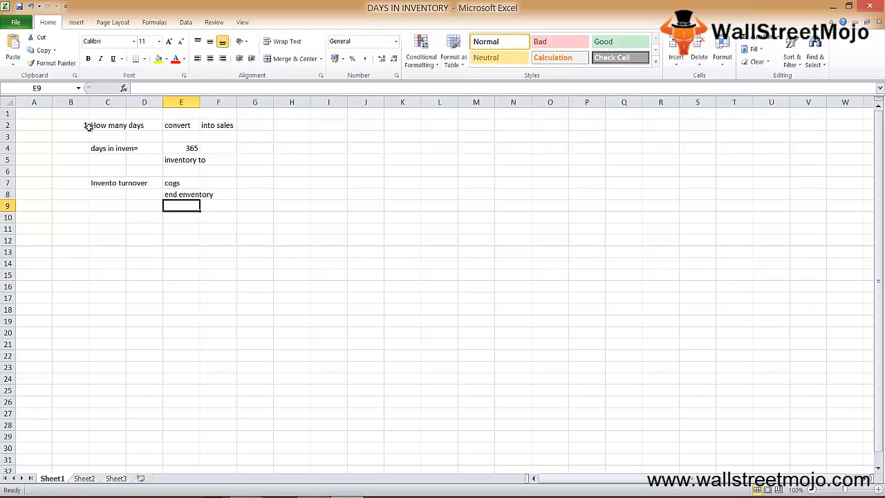
key(Up)
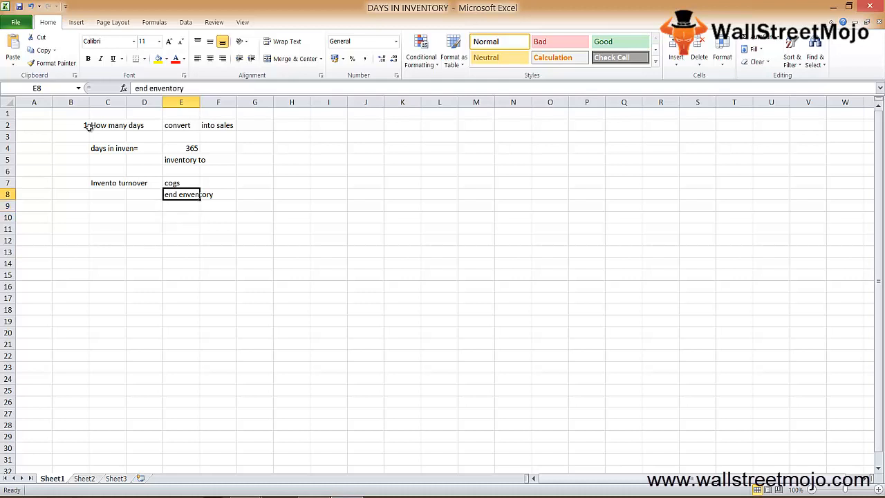
key(Down)
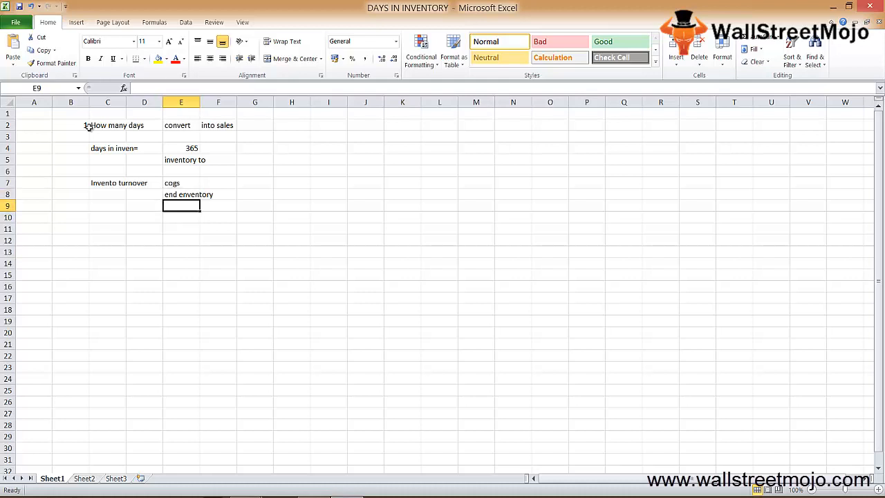
key(Up)
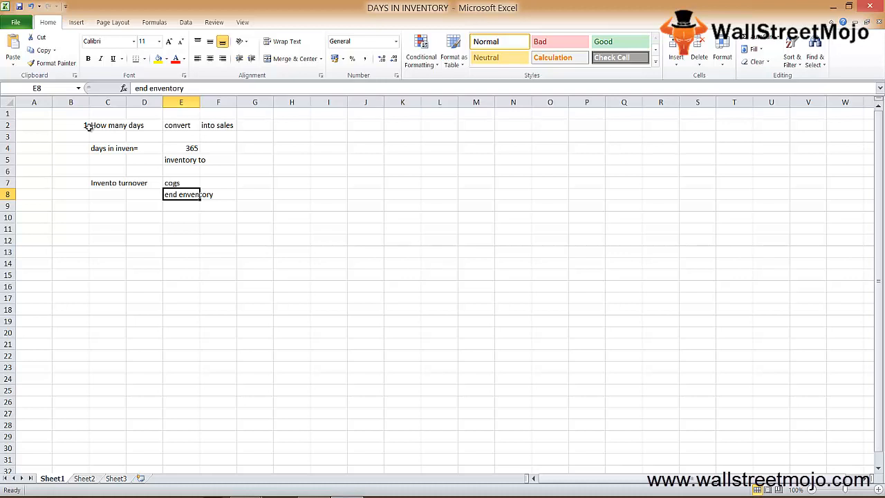
key(Down)
key(Down)
key(Down)
key(Left)
key(Left)
key(Up)
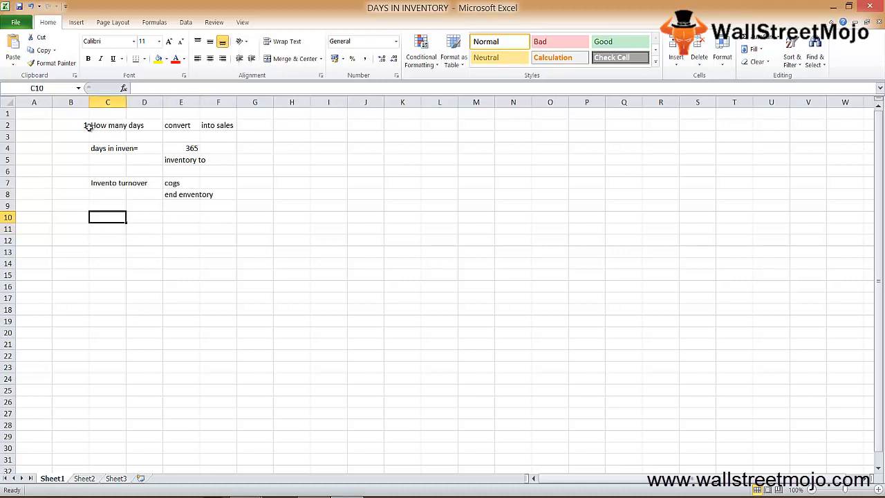
Step: Switch to Sheet2 and enter the example person's first name in cell B2
key(ctrl+Page_Down)
key(Down)
key(Down)
key(Right)
key(Right)
key(Up)
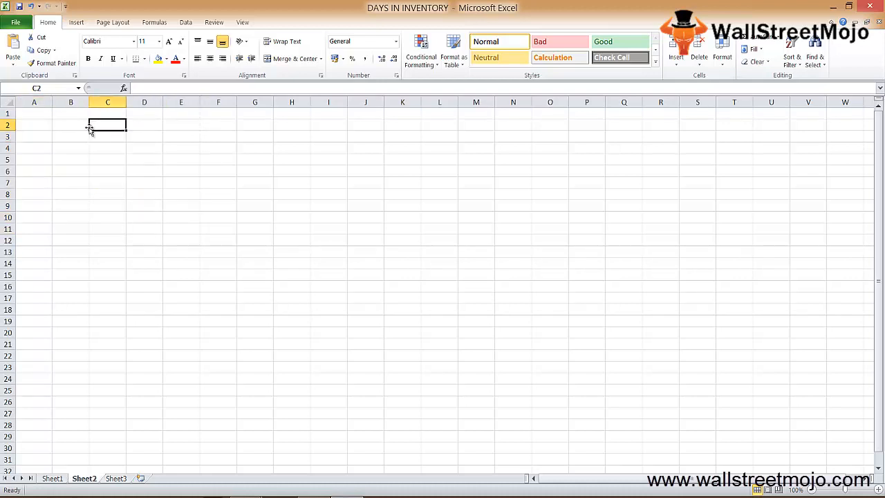
key(Left)
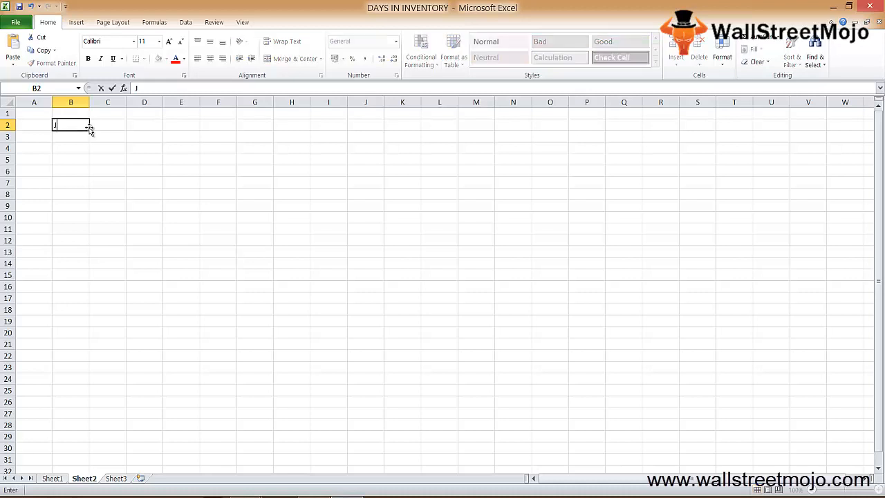
text(John)
Step: Start the data list in row 4 with 1 in A4 and the label "beg inv" in B4
key(Up)
key(Right)
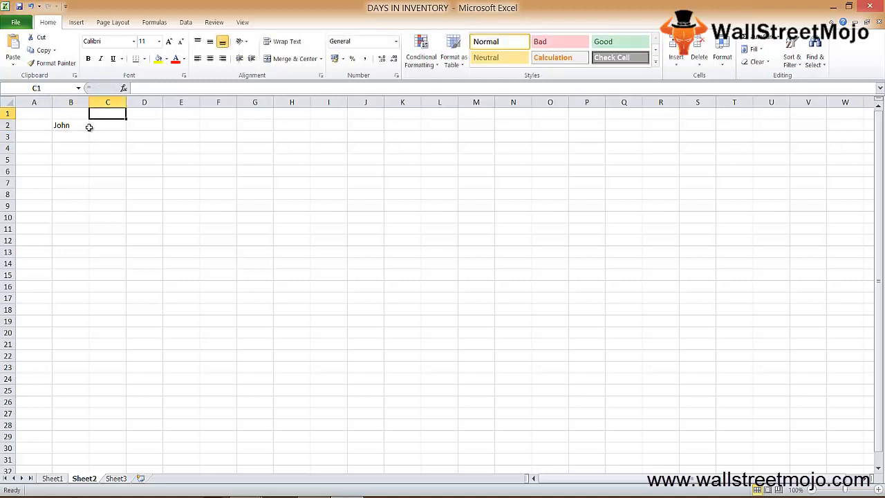
key(Down)
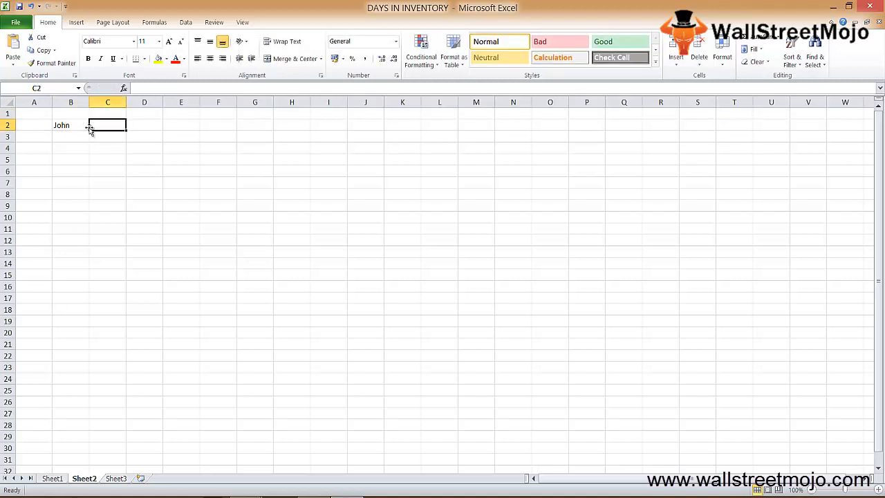
key(Down)
key(Down)
key(Left)
key(Left)
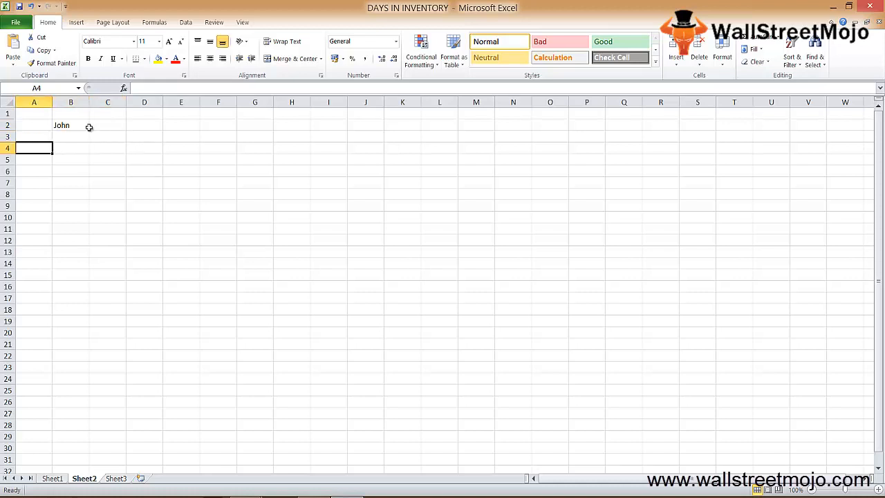
text(1)
key(ctrl+Return)
key(Right)
text(bef)
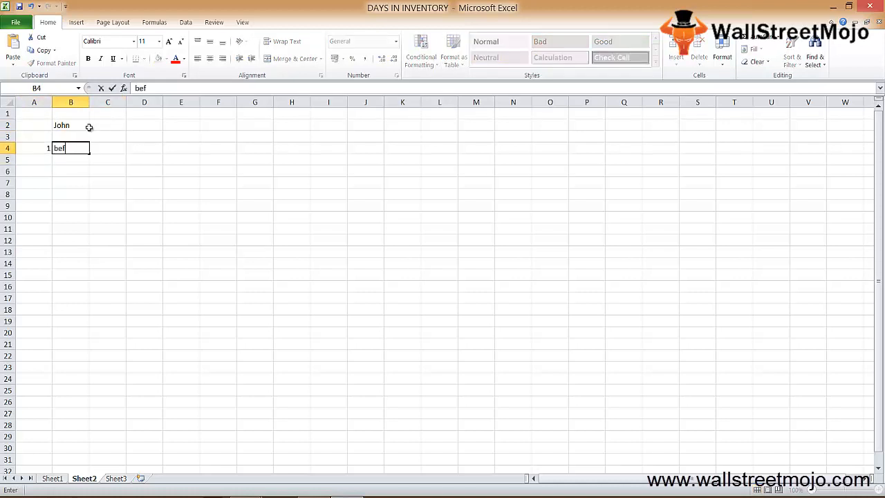
key(BackSpace)
text(g inv)
Step: Enter 40000 in C4 as the beginning inventory
key(Right)
text(1)
key(BackSpace)
text(40000)
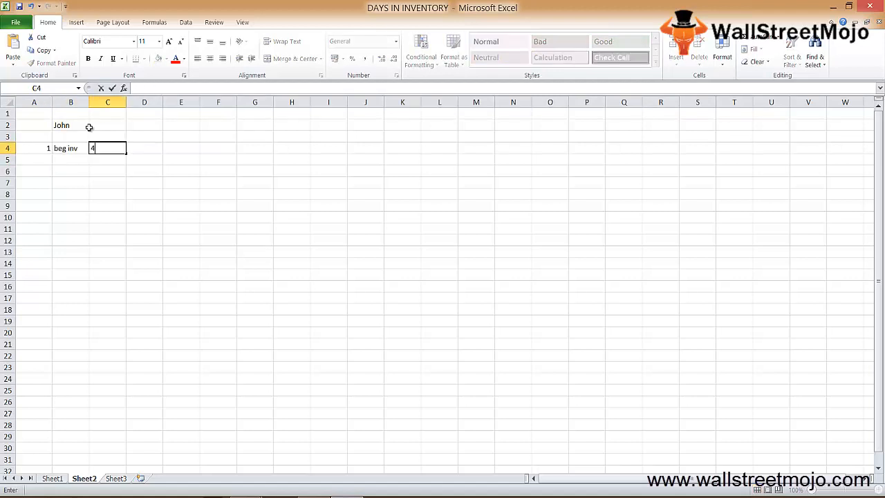
key(Return)
Step: Fill row 5 with 2 in A5, "end inv" in B5 and 60000 in C5
key(Left)
key(Left)
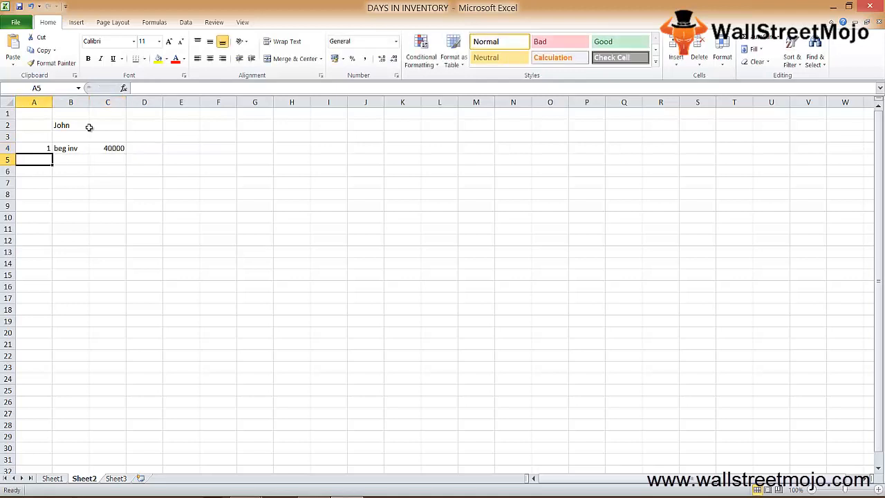
text(2)
key(Return)
key(Right)
text(en)
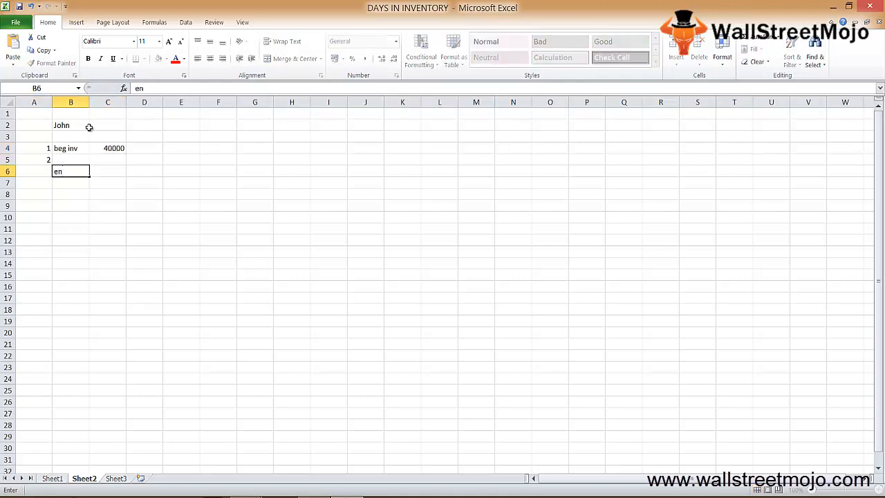
key(Escape)
key(Up)
text(end inv)
key(Right)
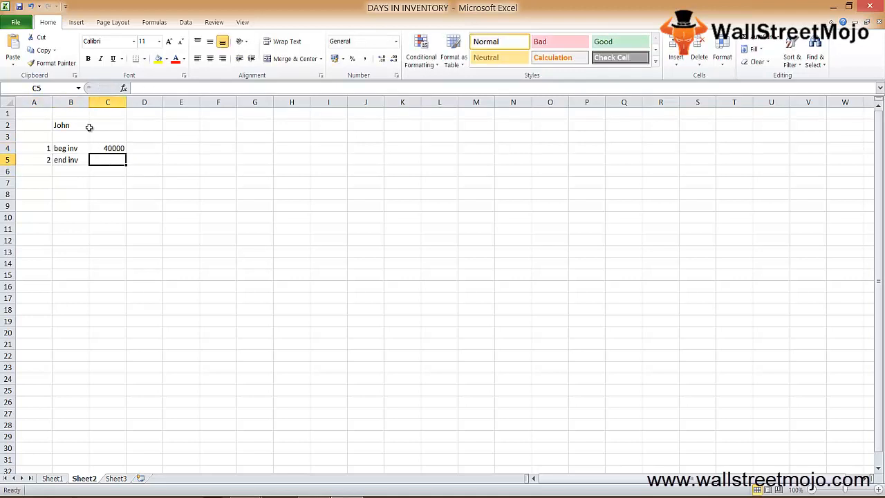
text(60000)
key(Return)
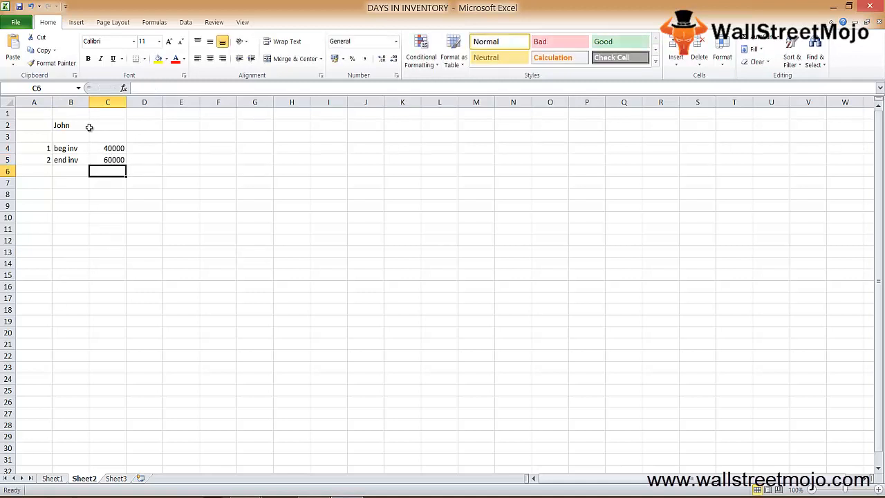
Step: Start row 6 of the data list with 3 in A6 and the label "cogs" in B6
key(Up)
key(Left)
key(Left)
key(Down)
text(3)
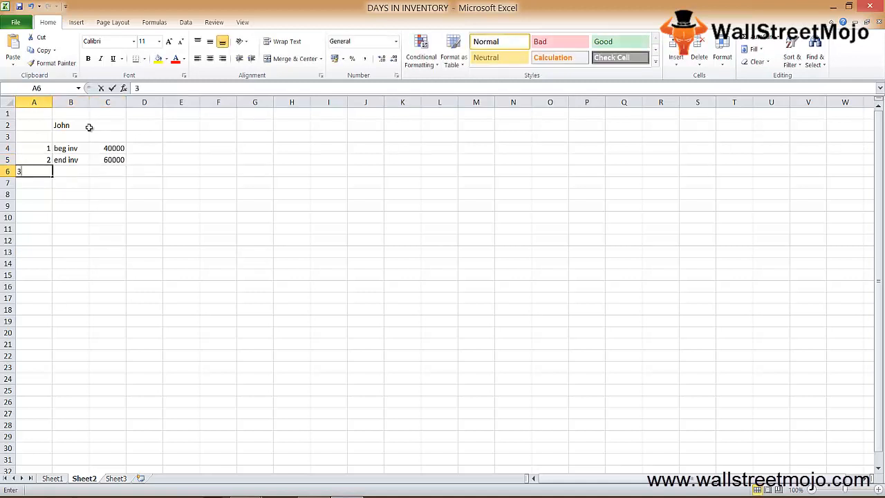
key(Right)
text(cogs)
key(Return)
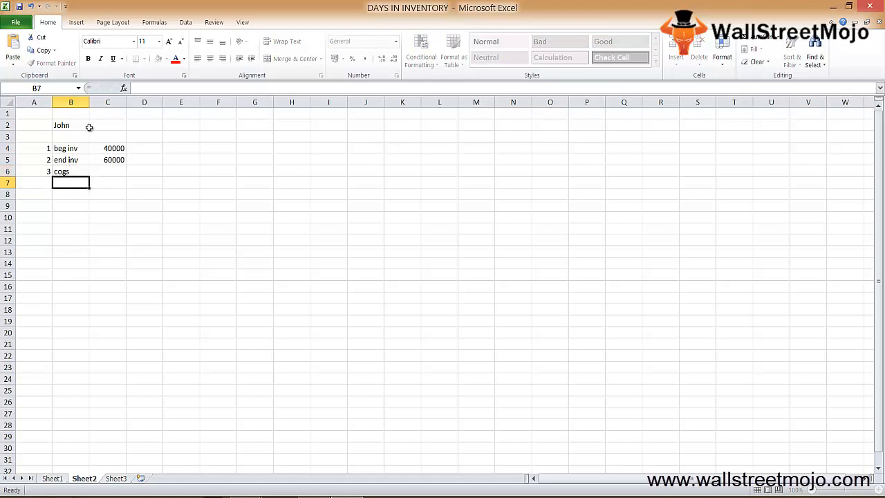
Step: Enter 300000 in C6 as the cost of goods sold
key(Up)
key(Right)
text(30)
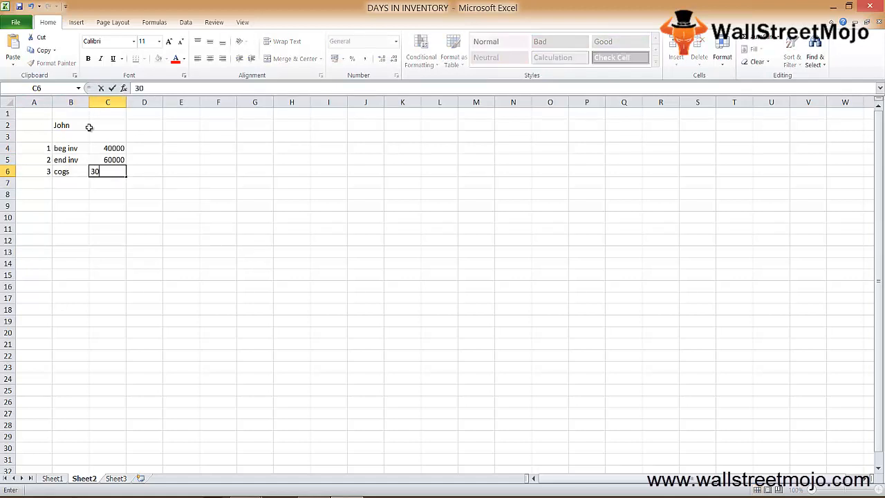
text(0000)
key(Return)
Step: Fill row 7 with 4 in A7, "year" in B7 and 365 in C7
key(Up)
key(Left)
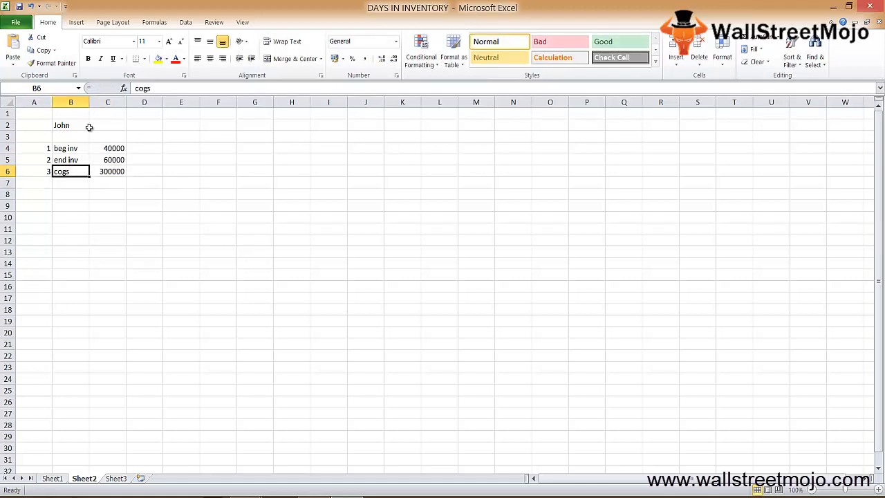
key(Left)
key(Down)
text(4)
key(Return)
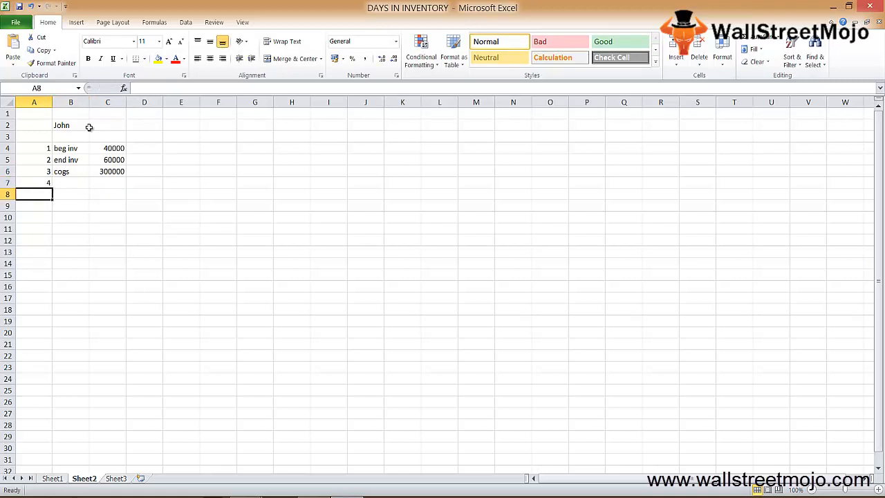
key(Up)
key(Right)
text(year)
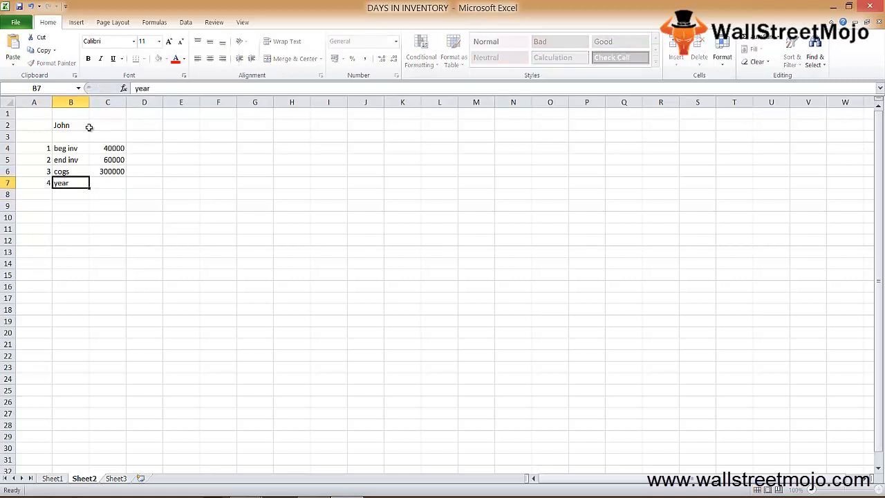
key(Right)
text(365)
key(Return)
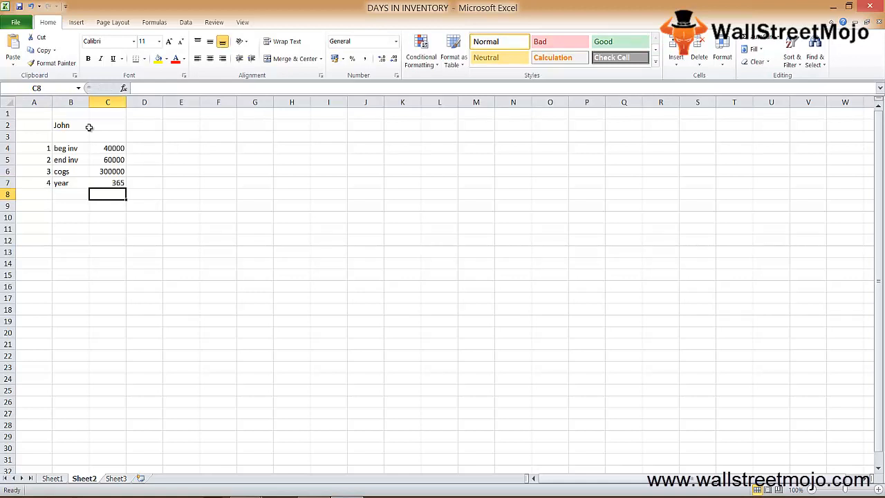
Step: Leave row 8 blank and enter the label "Avg inv" in B9
key(Down)
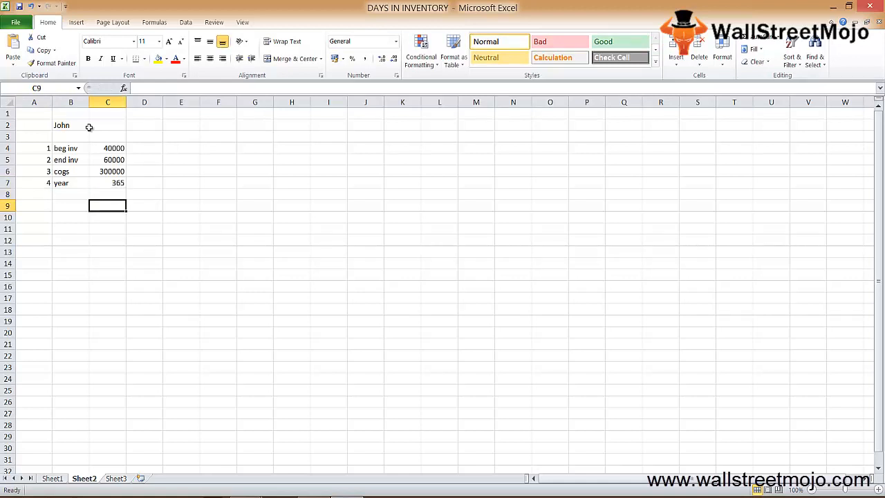
key(Left)
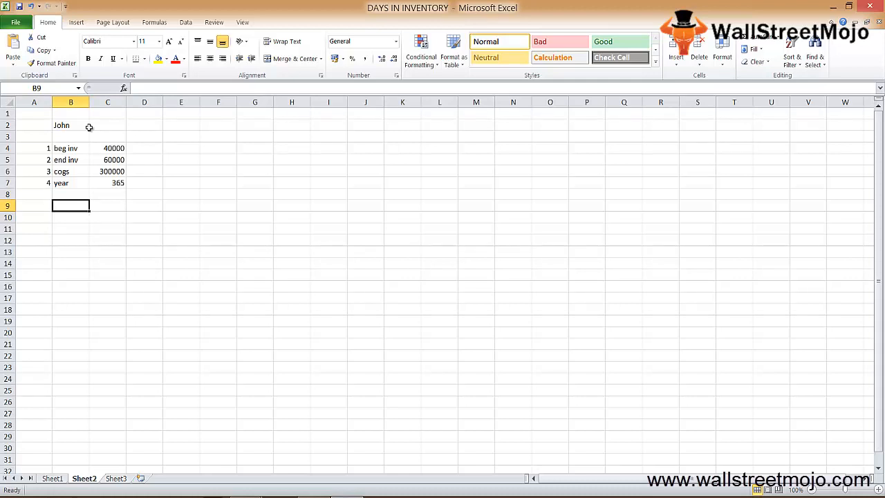
text(Avg inv)
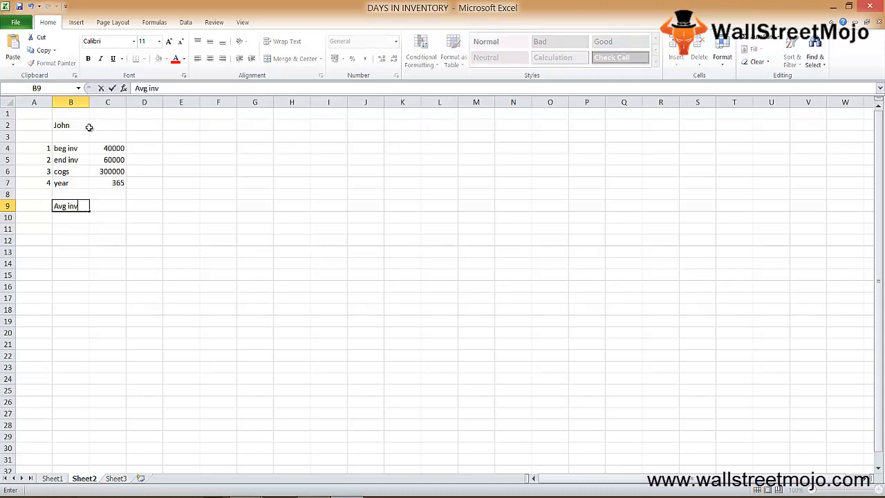
key(Return)
Step: Calculate the average inventory in C9 with the formula =(C4+C5)/2
key(Up)
key(Right)
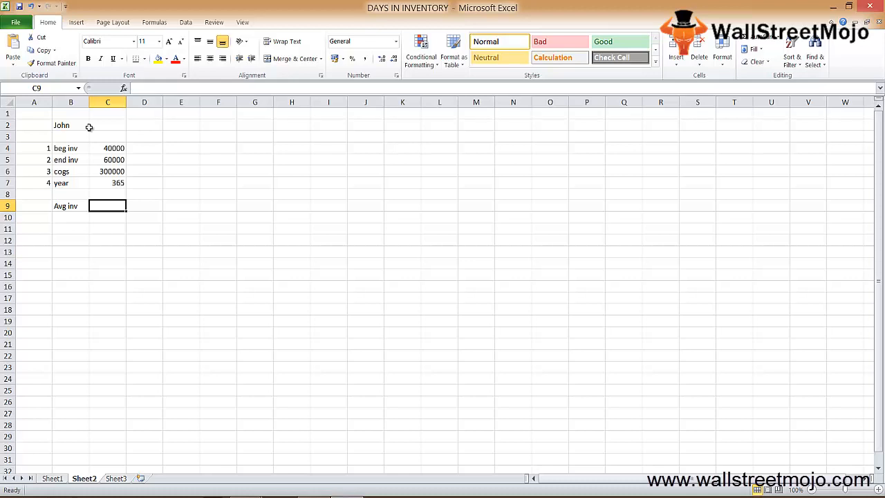
text(=()
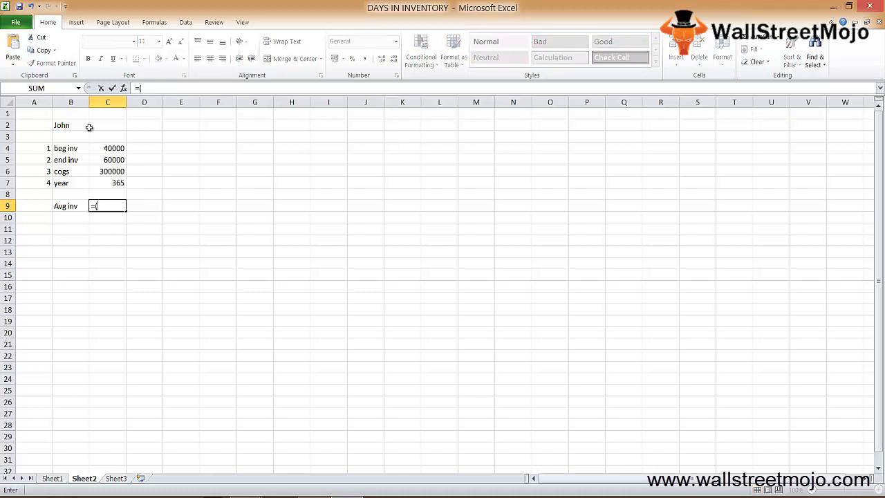
key(Up)
key(Up)
key(Up)
key(Up)
key(Up)
text(+)
key(Up)
key(Up)
key(Up)
key(Up)
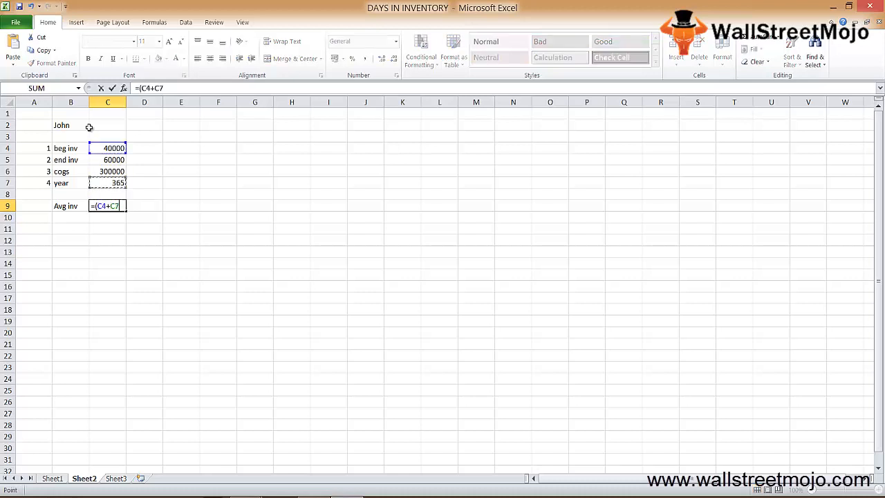
text()/2)
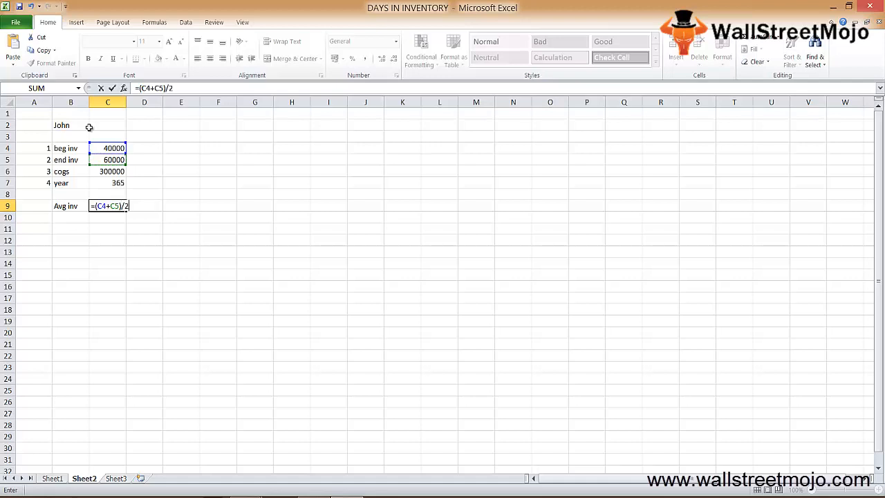
key(Return)
key(Up)
key(Left)
key(Right)
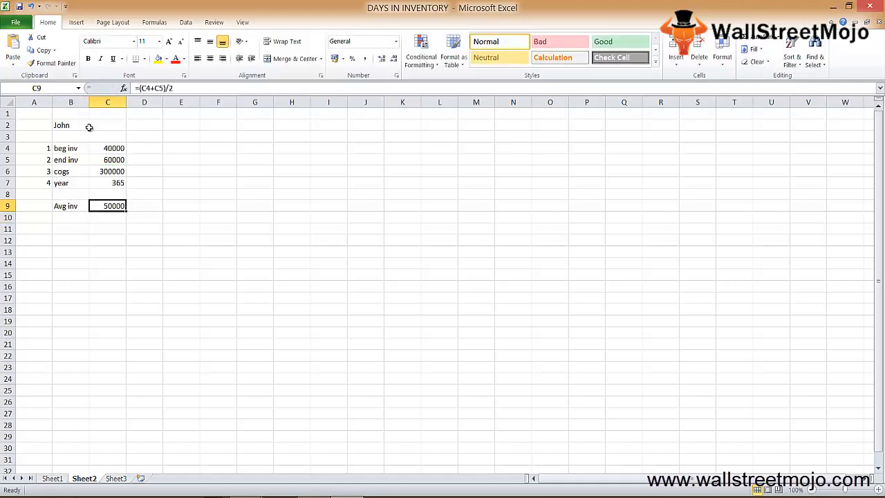
Step: Enter the label "Inv to ratio=" in B11 for the inventory turnover ratio
key(Down)
key(Down)
key(Left)
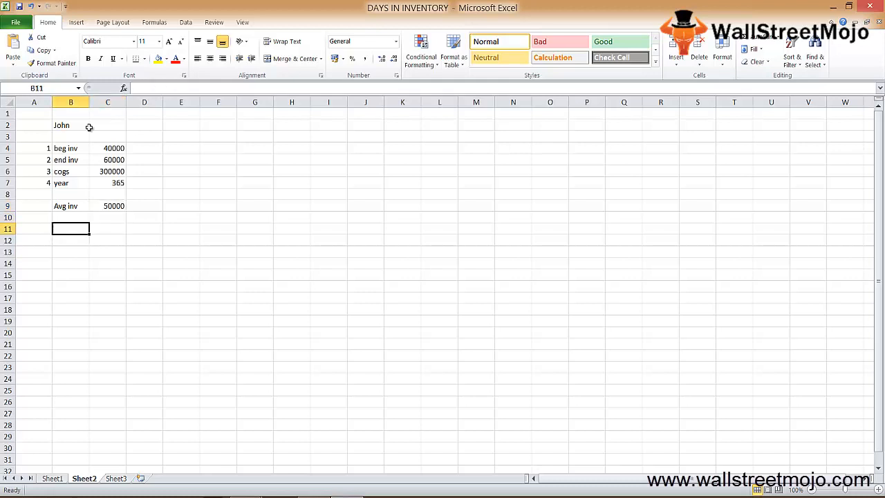
text(In)
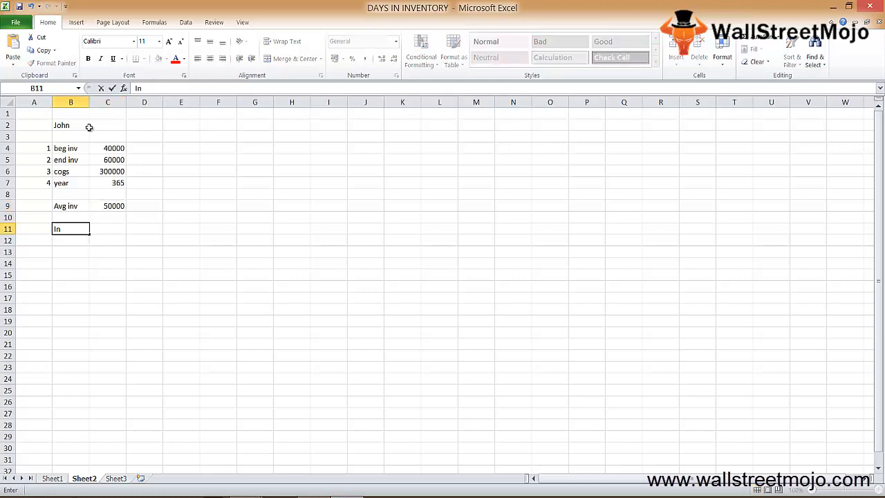
text(v to ra)
text(tio)
text(=)
key(Return)
Step: Calculate the inventory turnover ratio in C11 by dividing cogs by average inventory, =C6/C9
key(Up)
key(Right)
text(=)
key(Up)
key(Up)
key(Up)
key(Up)
key(Up)
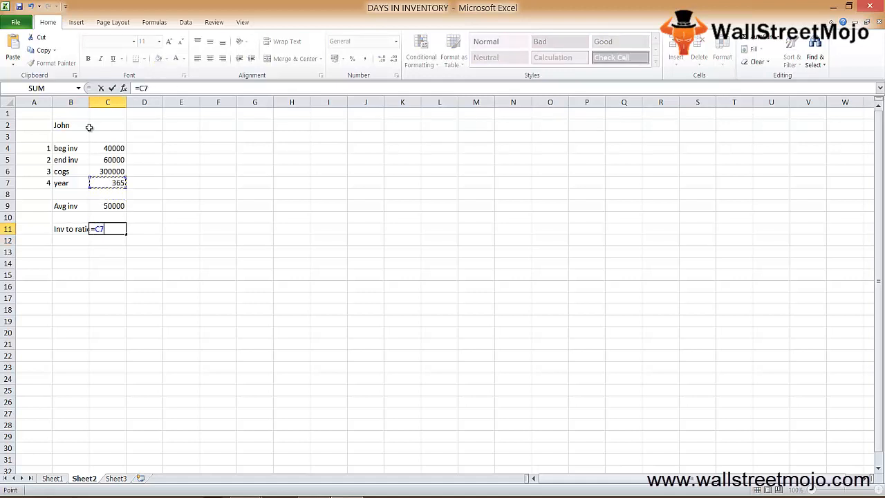
text(/)
key(Up)
key(Up)
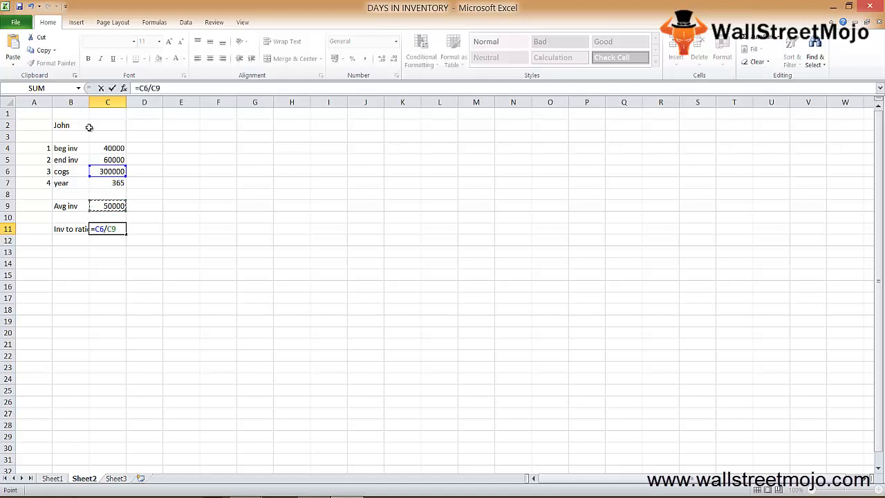
key(Return)
key(Up)
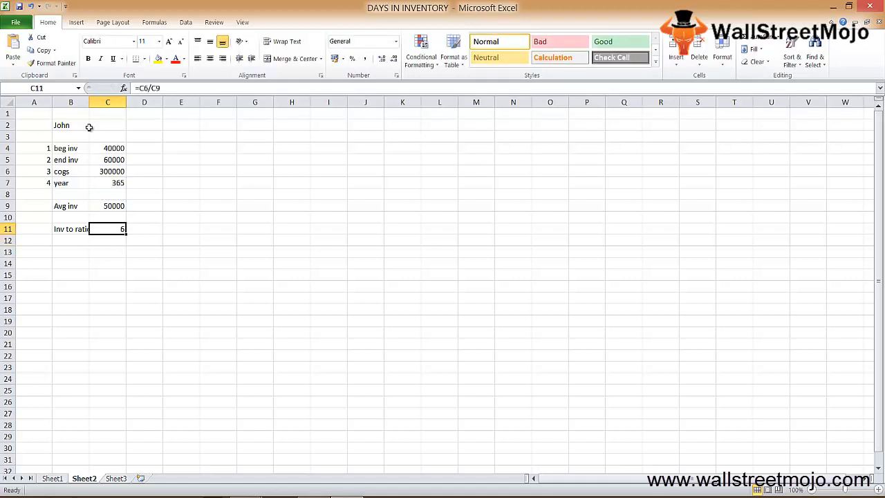
Step: Enter the label "inventory days" in B13
key(Down)
key(Left)
key(Down)
text(day)
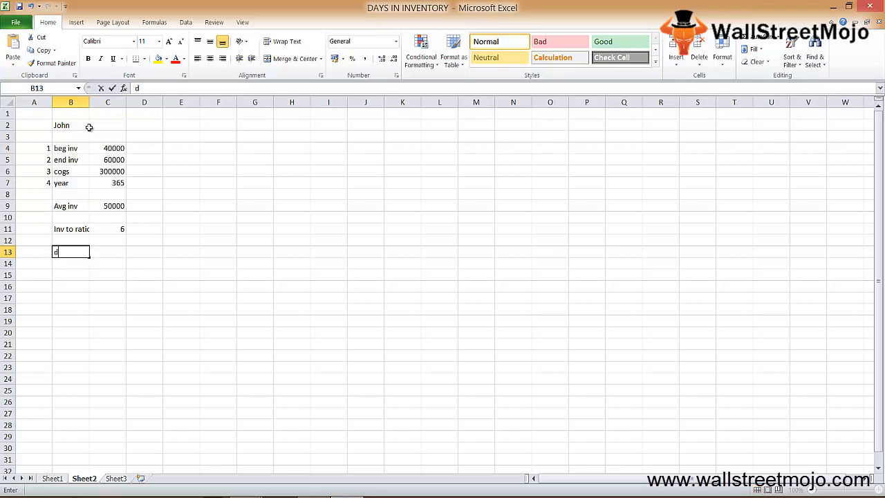
key(BackSpace)
key(BackSpace)
key(BackSpace)
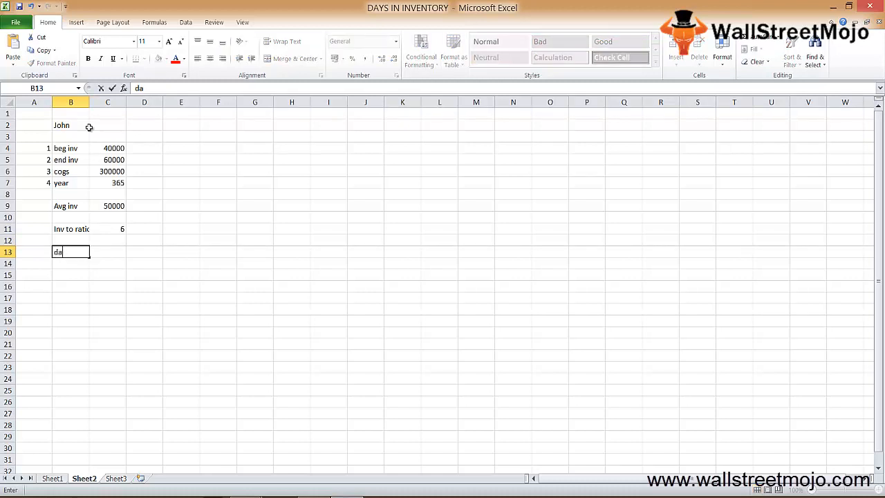
text(inventory days)
key(Return)
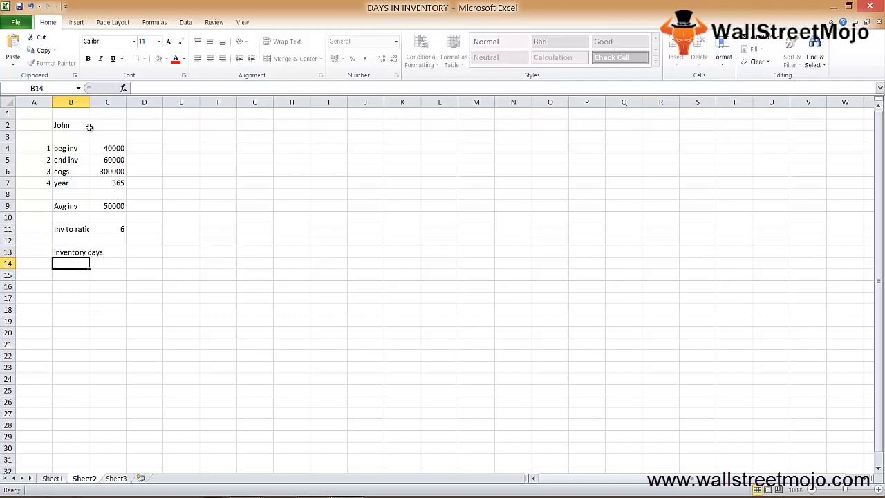
Step: Append an equals sign to the B13 label so it reads "inventory days="
key(Up)
key(F2)
text(=)
key(Return)
Step: Calculate the inventory days in C13 by dividing the days in the year by the turnover ratio, =C7/C11
key(Up)
key(Right)
key(Right)
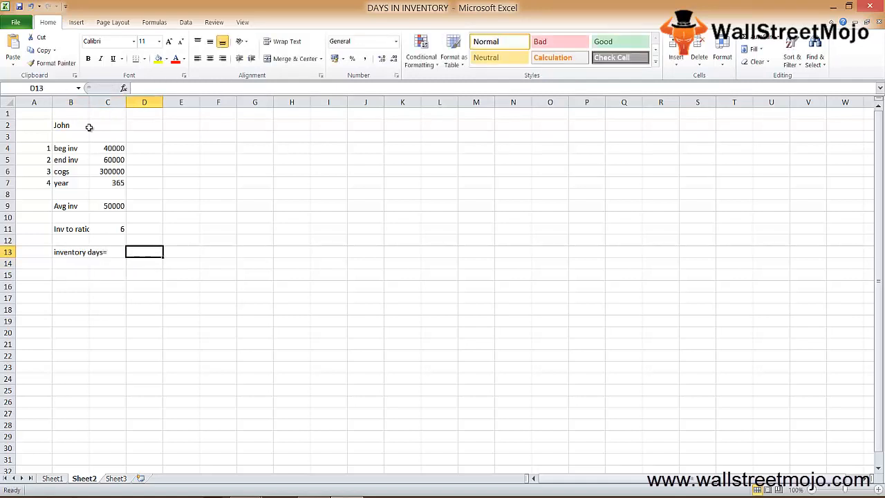
text(=)
key(Escape)
key(Left)
text(=)
key(Up)
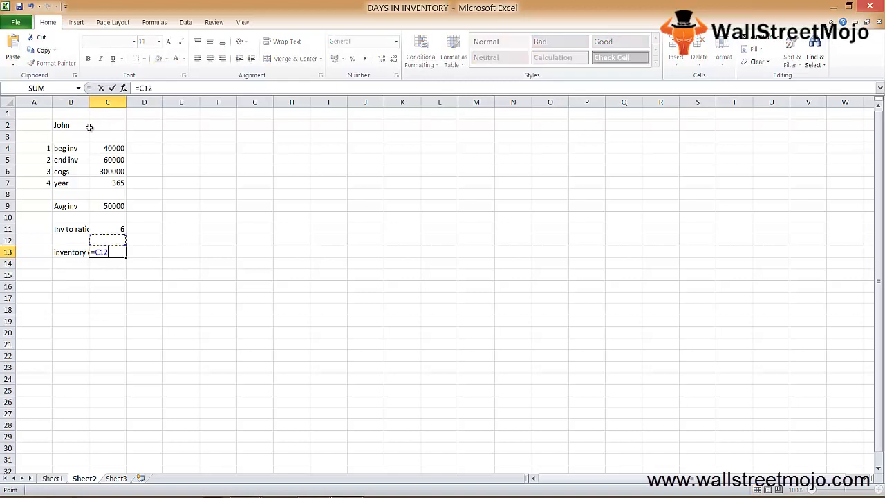
key(Up)
key(Up)
key(Up)
key(Up)
key(Up)
text(/)
key(Up)
key(Up)
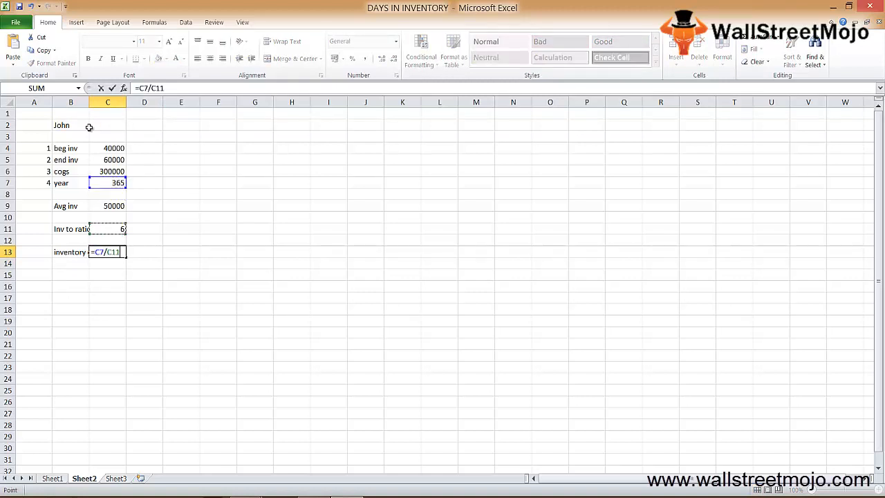
key(Return)
key(Up)
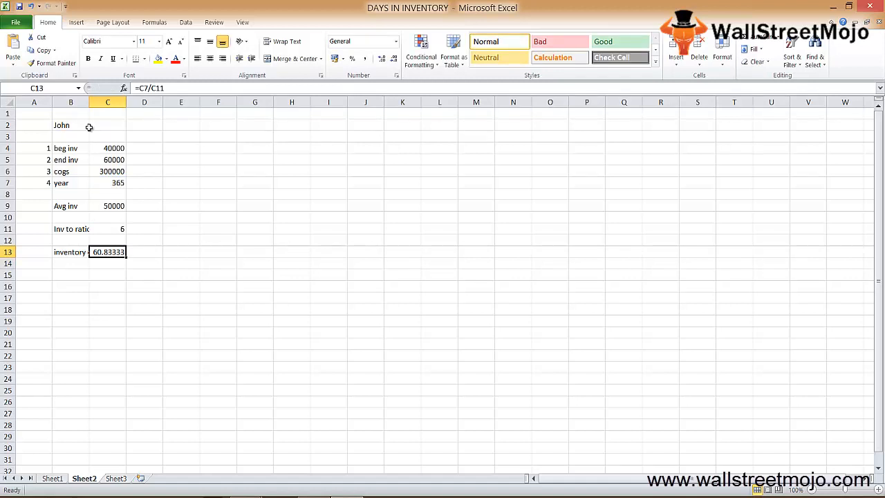
Step: Add the unit labels "times" in D11 and "days" in D13 beside the two results
key(Up)
key(Up)
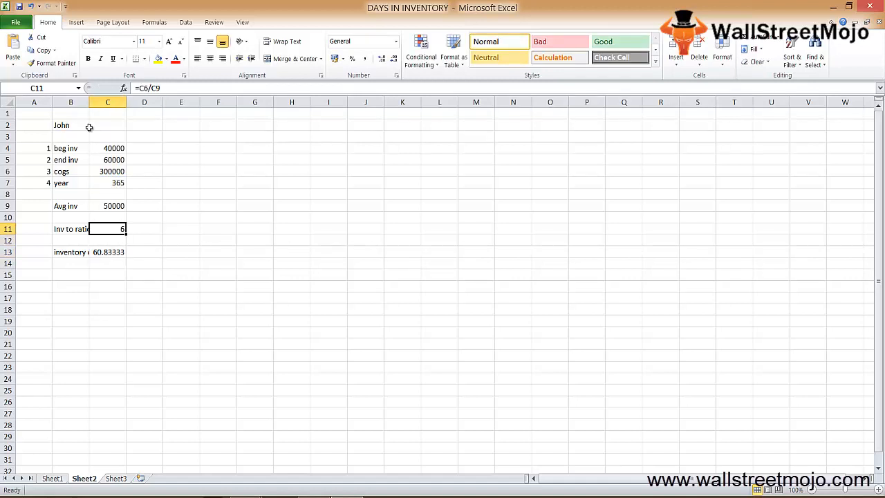
key(Right)
text(times)
key(Return)
key(Return)
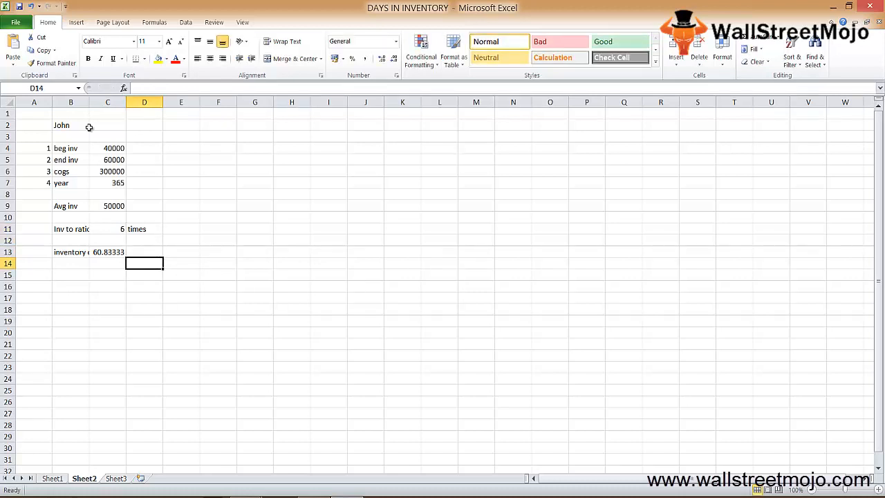
text(days)
key(ctrl+Return)
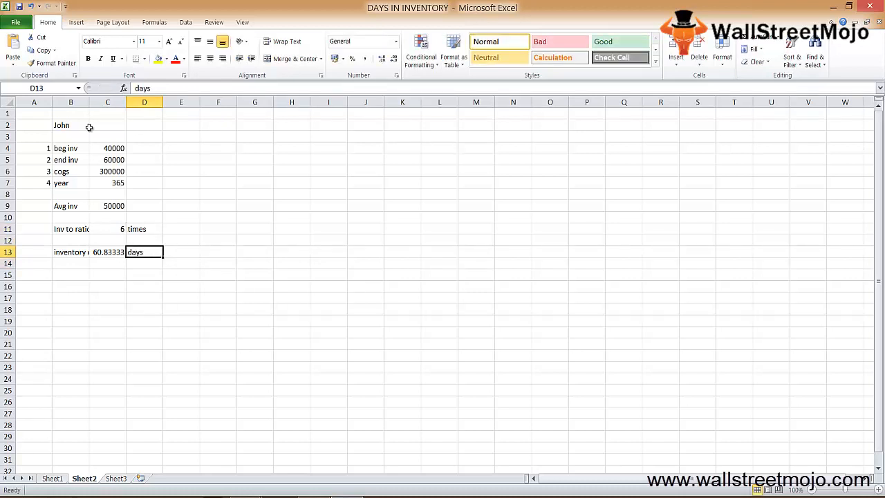
key(Up)
key(Up)
key(shift+space)
key(shift+Down)
key(shift+Down)
key(Down)
key(Down)
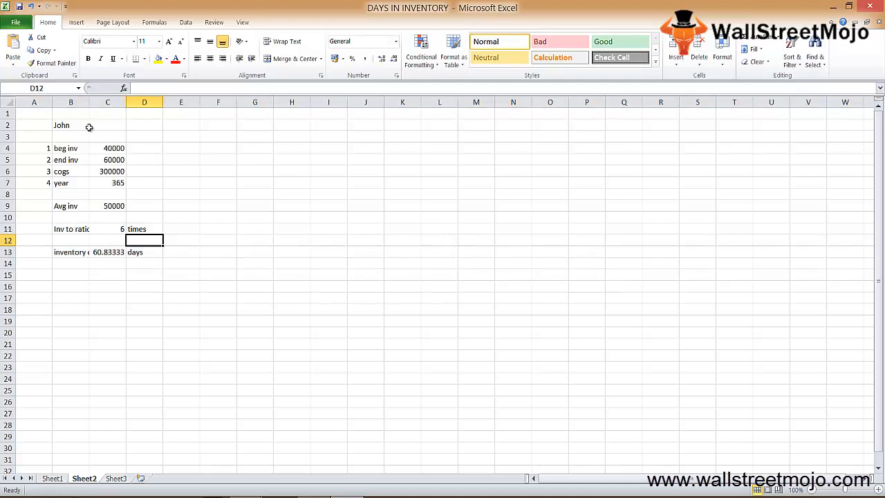
key(shift+space)
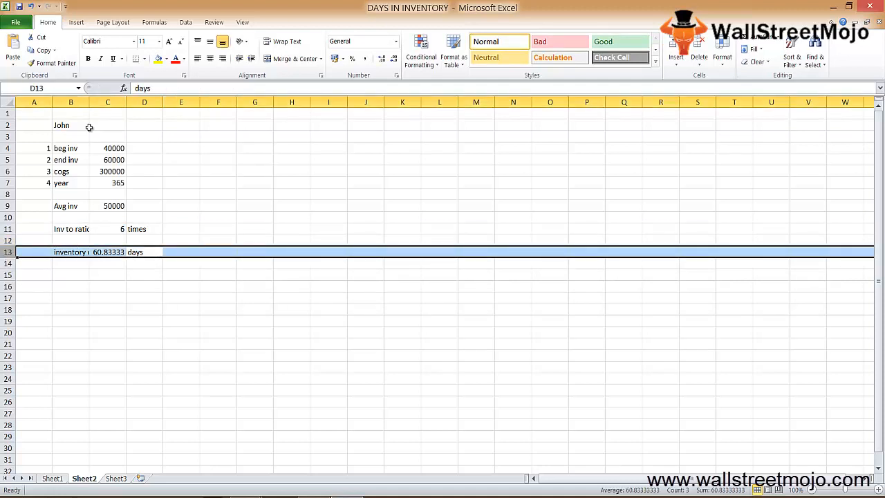
Step: Enter the rounded result "61 days" in E13, next to the inventory days calculation
key(shift+BackSpace)
key(Right)
text(61 days)
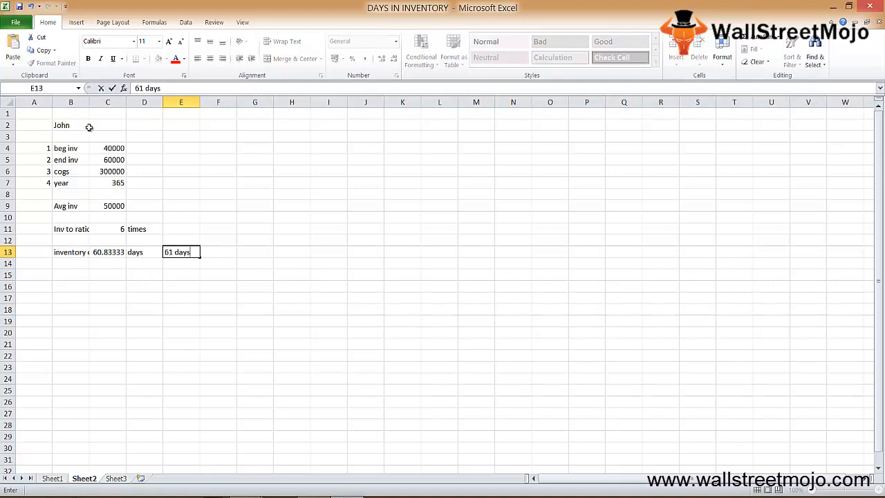
key(Return)
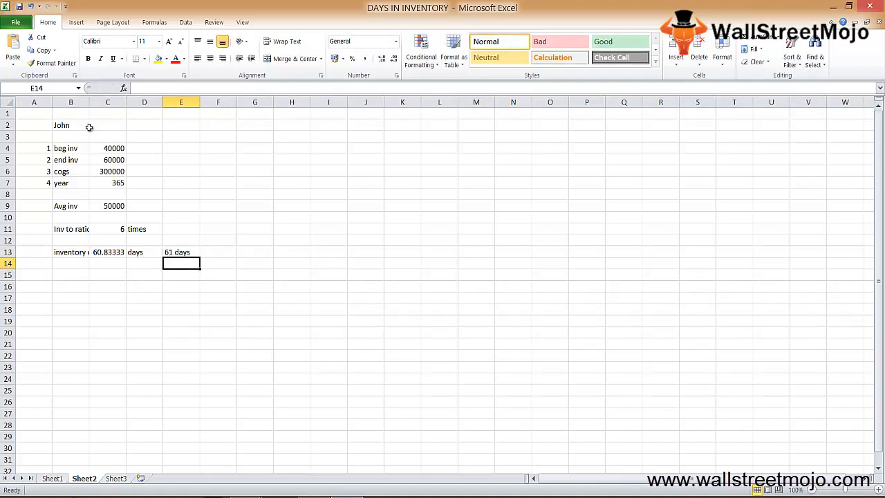
key(Left)
key(Up)
key(shift+space)
key(shift+Up)
key(shift+Up)
key(shift+Up)
key(shift+Up)
key(shift+Up)
key(shift+Up)
key(shift+Up)
key(shift+Up)
key(shift+Up)
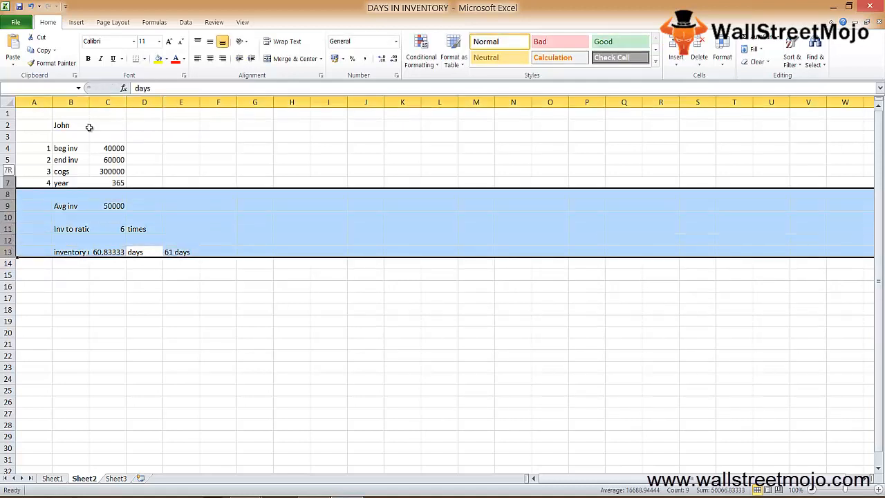
key(ctrl+Page_Up)
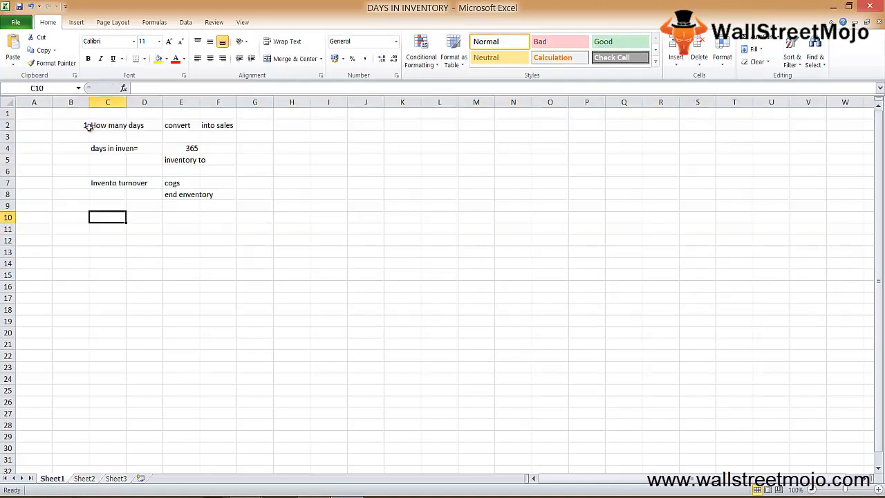
key(ctrl+Page_Down)
key(shift+Up)
key(shift+Up)
Step: Enter the heading "Explanation" in cell B2 of Sheet3
key(ctrl+Page_Down)
key(Down)
key(Right)
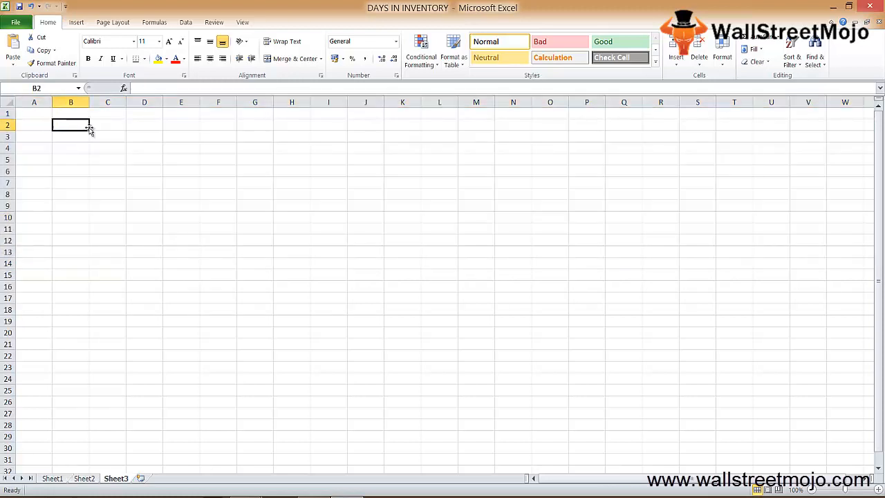
text(Explantion)
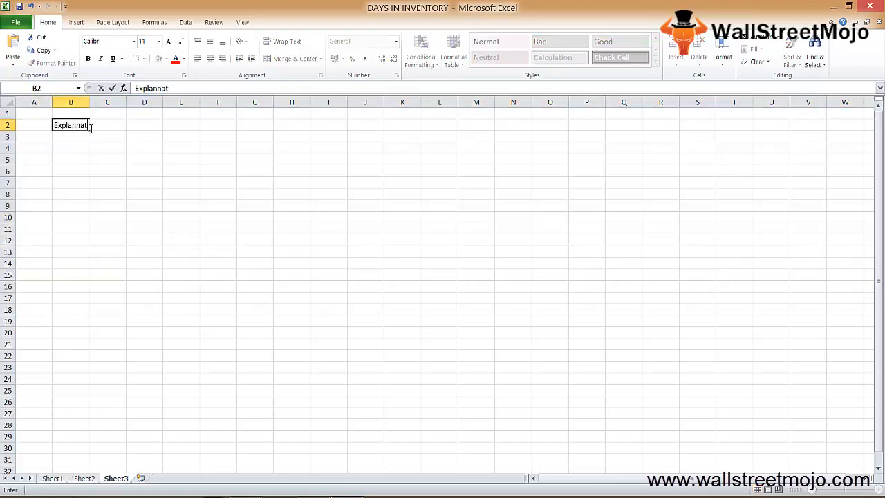
key(BackSpace)
key(BackSpace)
key(BackSpace)
key(BackSpace)
text(ation)
key(Return)
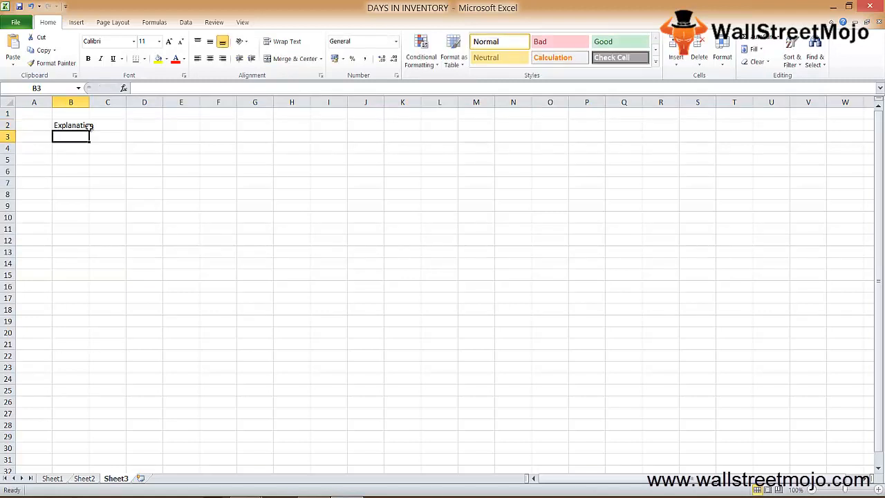
key(ctrl+Page_Up)
key(Down)
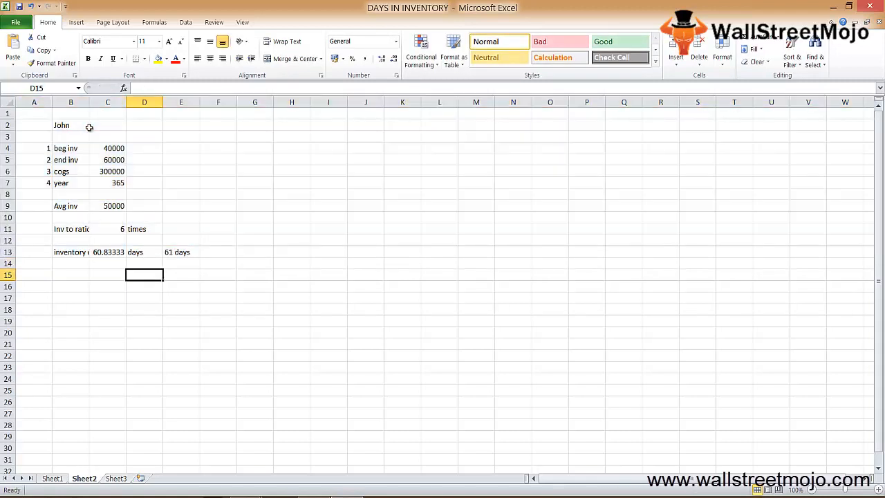
key(Up)
key(ctrl+Page_Down)
Step: Number the first explanation point by entering 1 in A4 of Sheet3
key(Down)
key(Left)
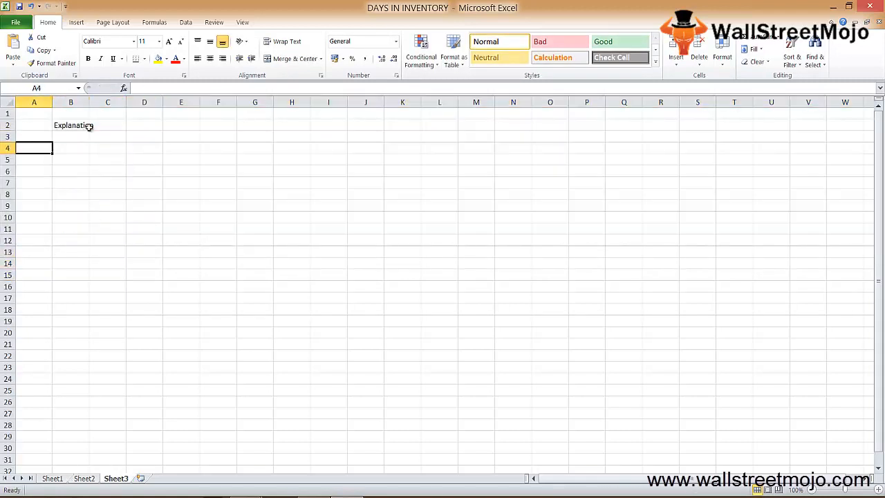
text(1)
key(Tab)
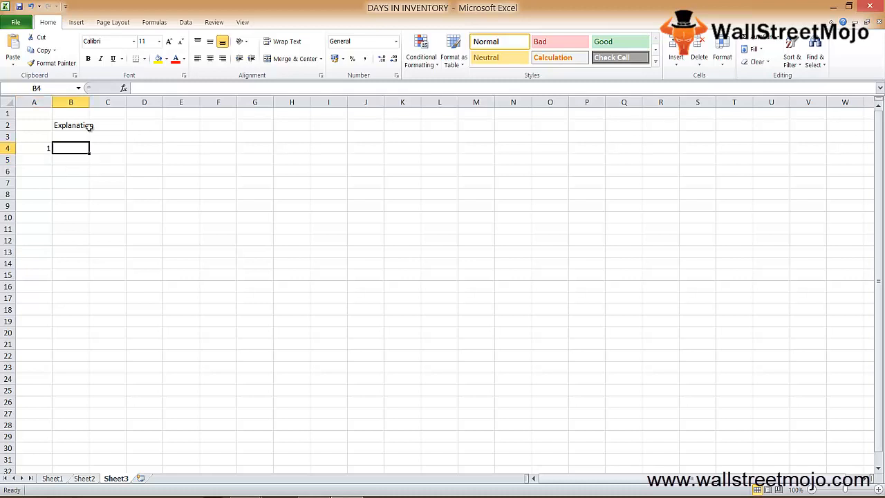
key(Down)
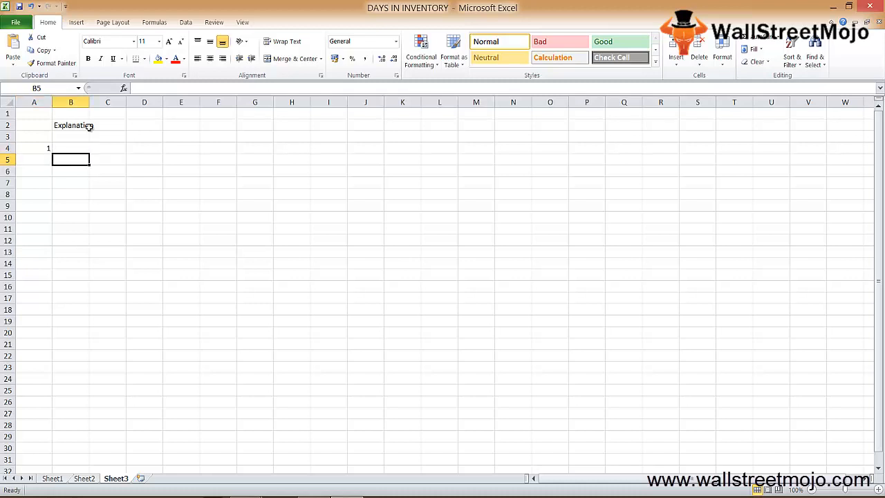
key(Up)
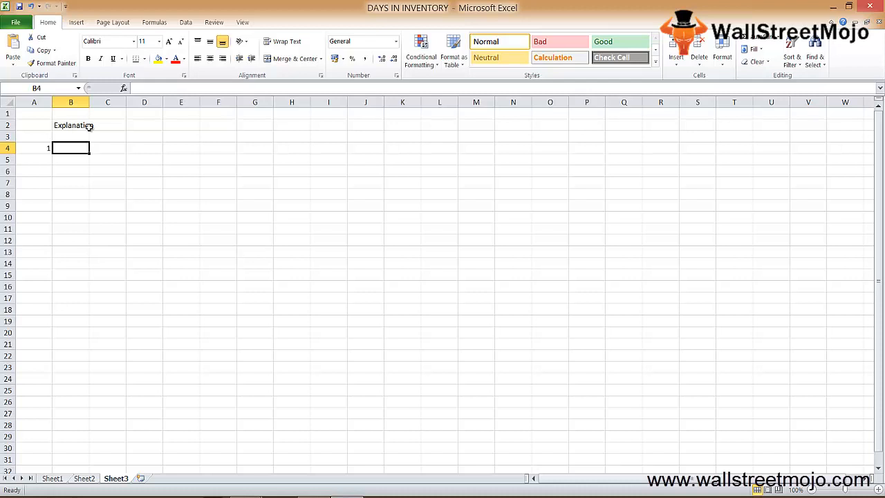
Step: Enter "Majot" in B4 and "ITR" in C4 for the first explanation point
text(Majot)
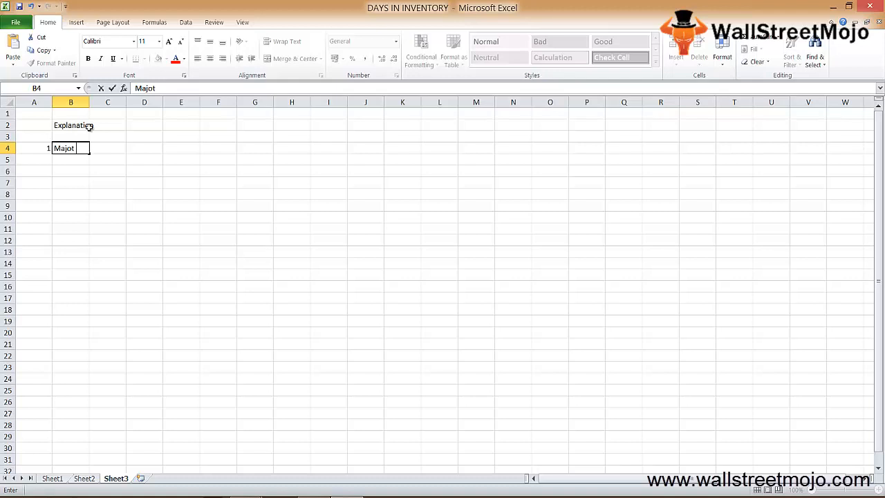
key(Tab)
text(I)
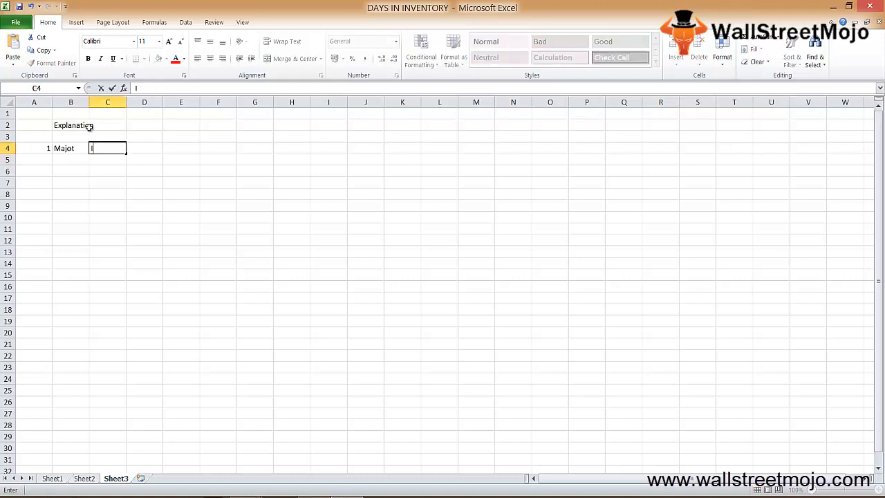
text(TO)
key(BackSpace)
text(R)
key(Return)
key(Up)
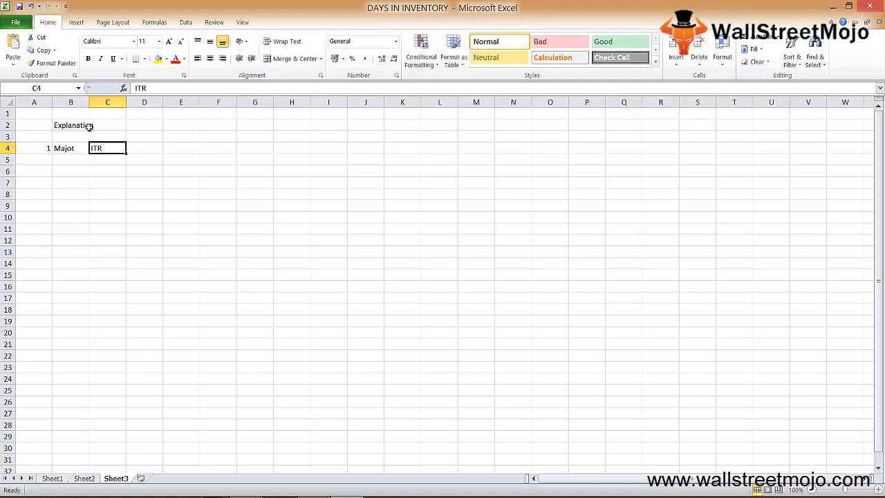
Step: Start the second explanation point with 2 in A6 and "ITO" in B6
key(Return)
key(Left)
key(Left)
key(Down)
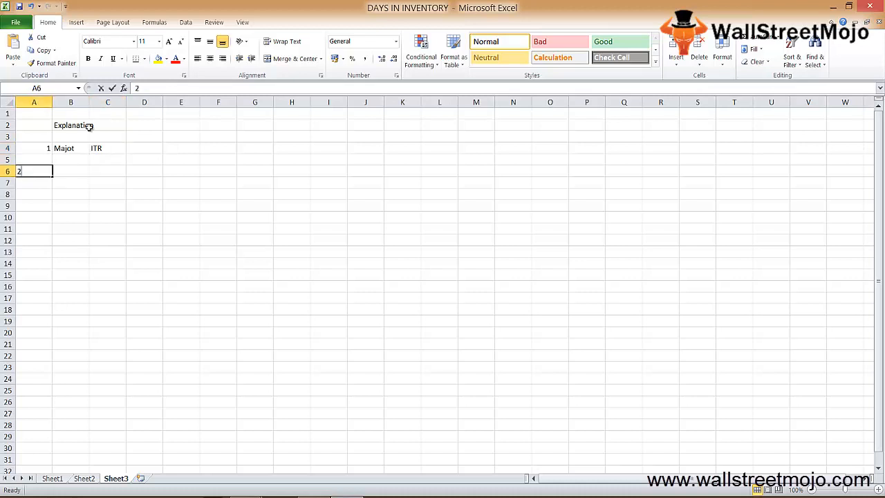
text(2)
key(Return)
key(Up)
key(Right)
text(ITO)
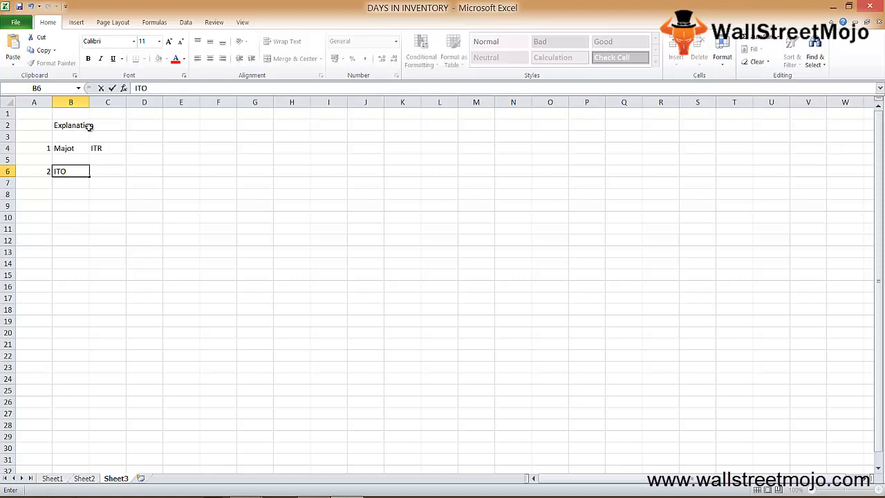
key(Return)
Step: Fill C6 to F6 with the keywords "eff", "habdle", "good" and "convert" beside ITO
key(Up)
key(Right)
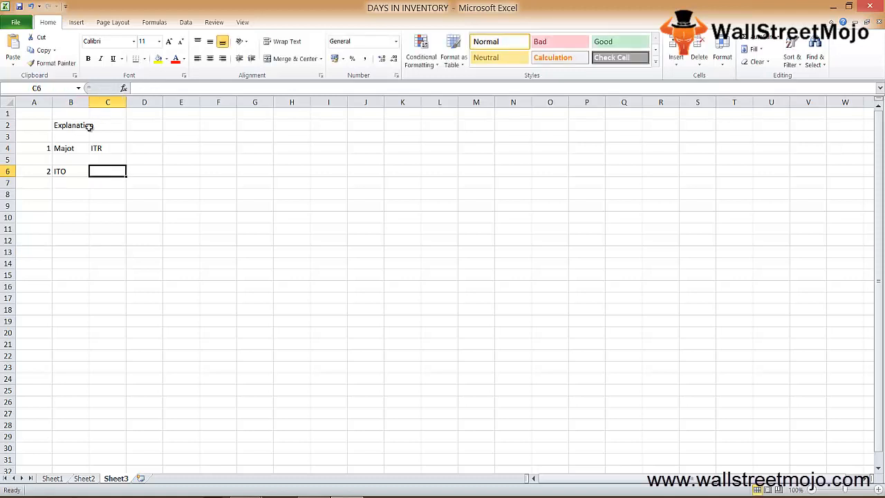
text(eff)
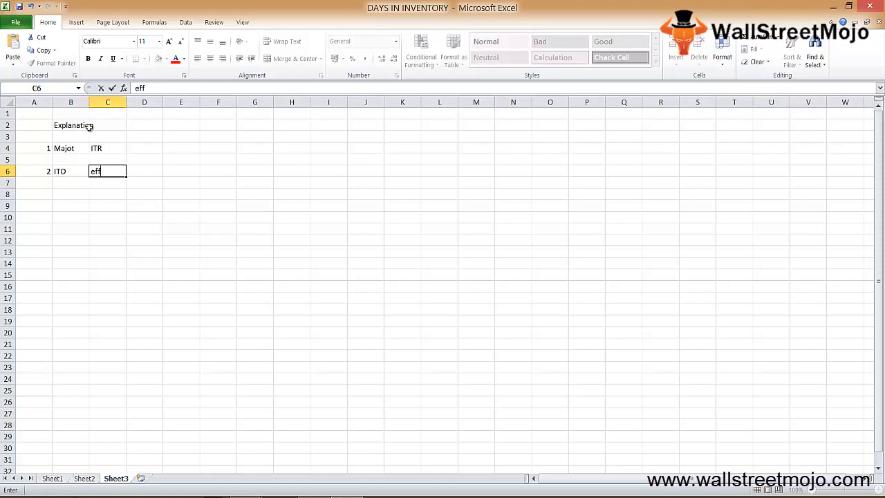
key(Right)
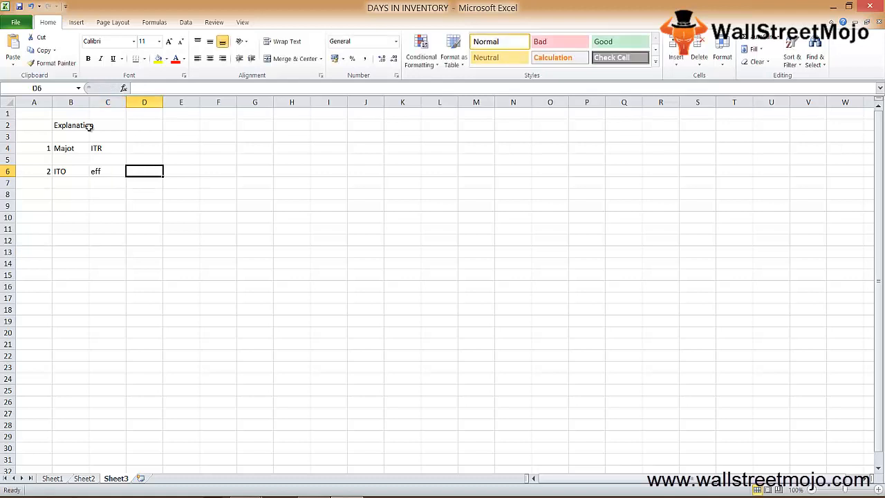
text(habdle)
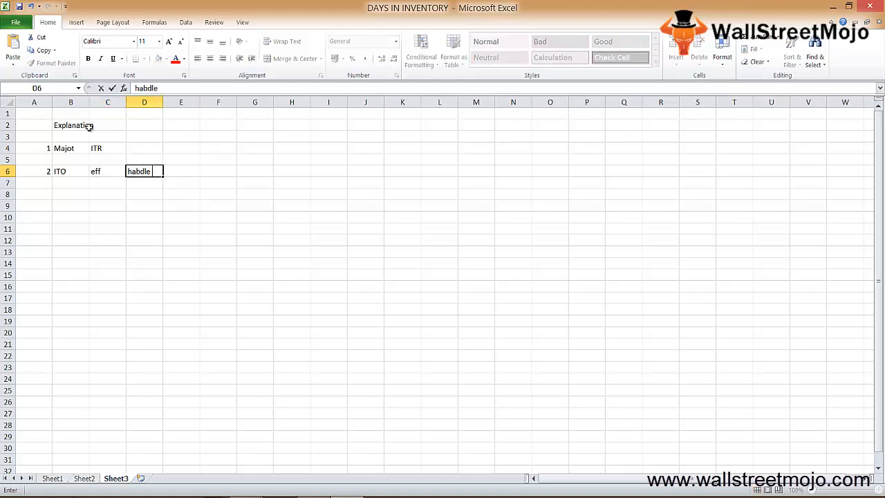
key(Right)
text(good)
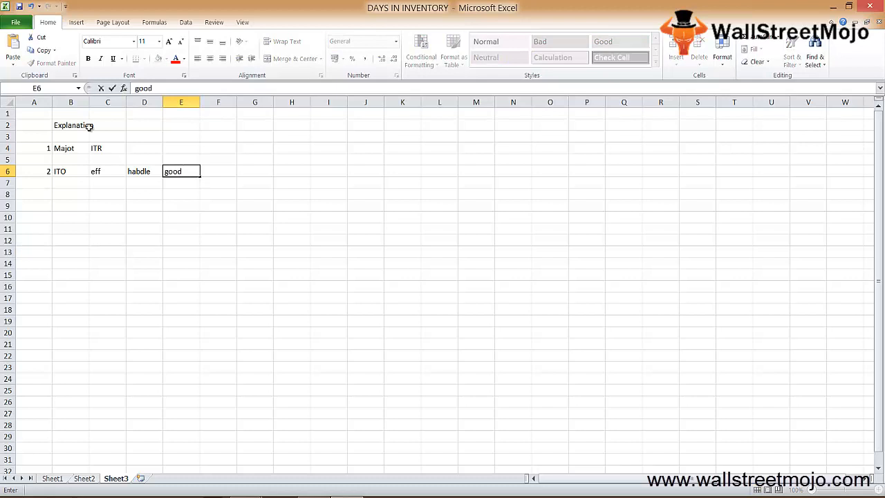
key(Right)
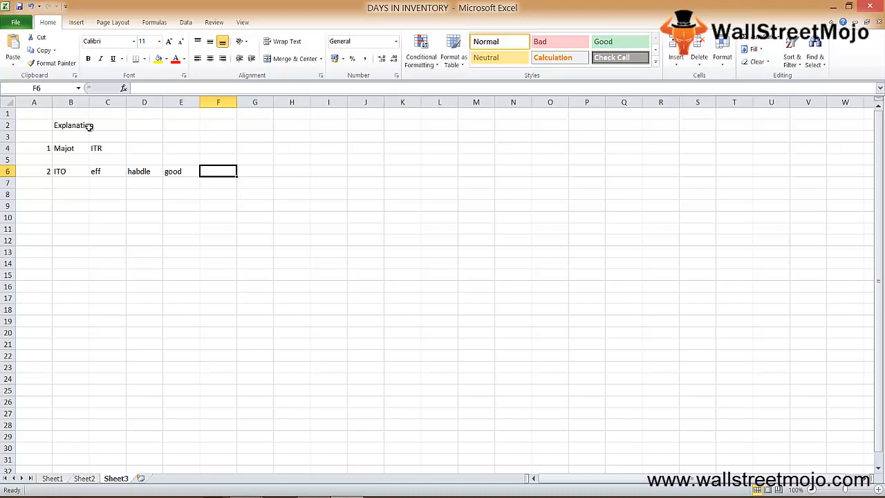
text(convert)
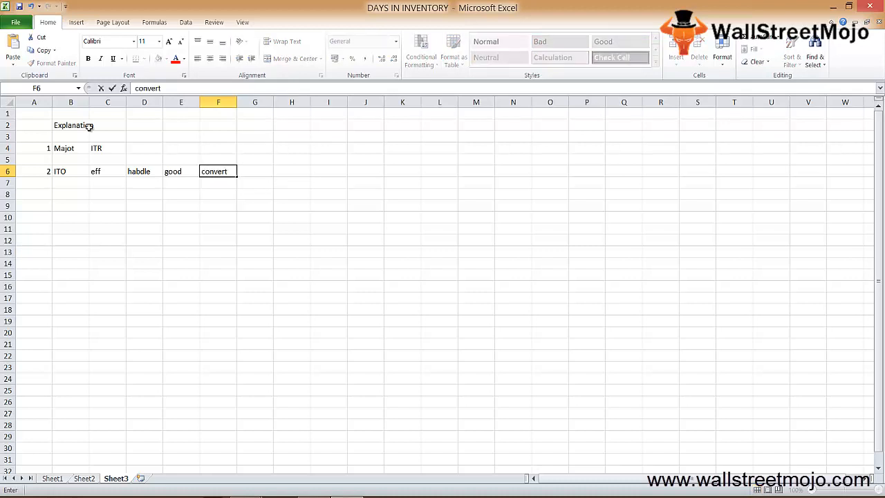
Step: Start the third explanation point with 3 in A8 and the turnover figure 10 in B8
key(Return)
key(Left)
key(Left)
key(Left)
key(Left)
key(Left)
key(Down)
text(3)
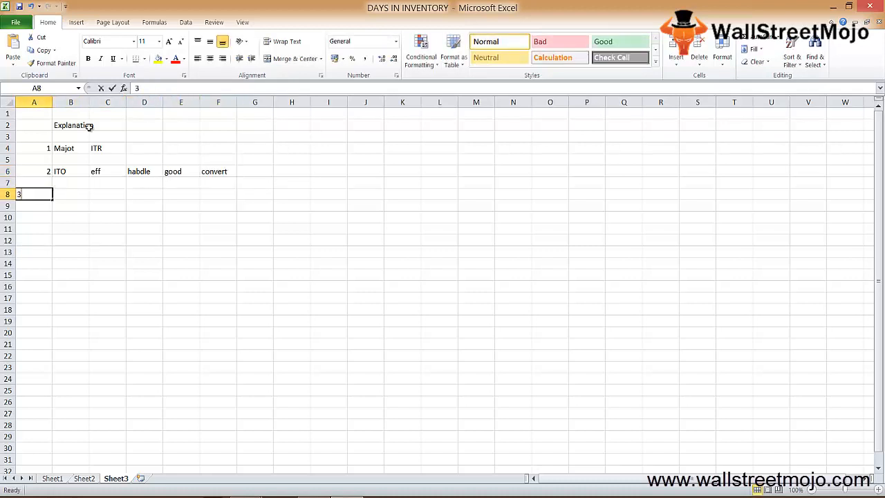
key(Return)
key(Up)
key(Right)
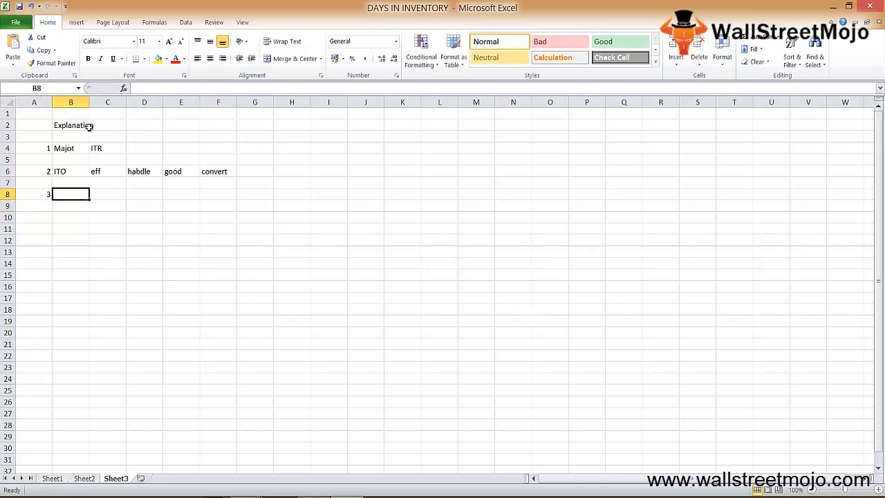
text(10)
key(Return)
Step: Describe the turnover figure in C8 with the text "Inv into FG 10 times a year"
key(Up)
key(Right)
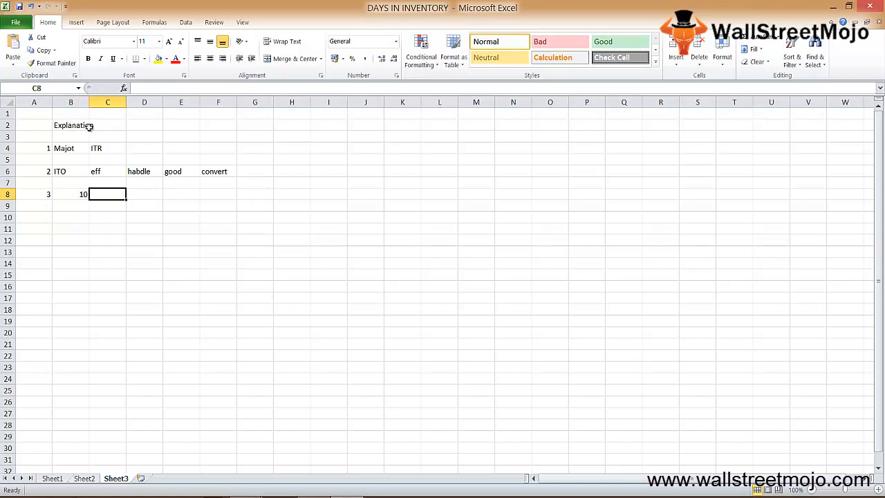
text(Inv)
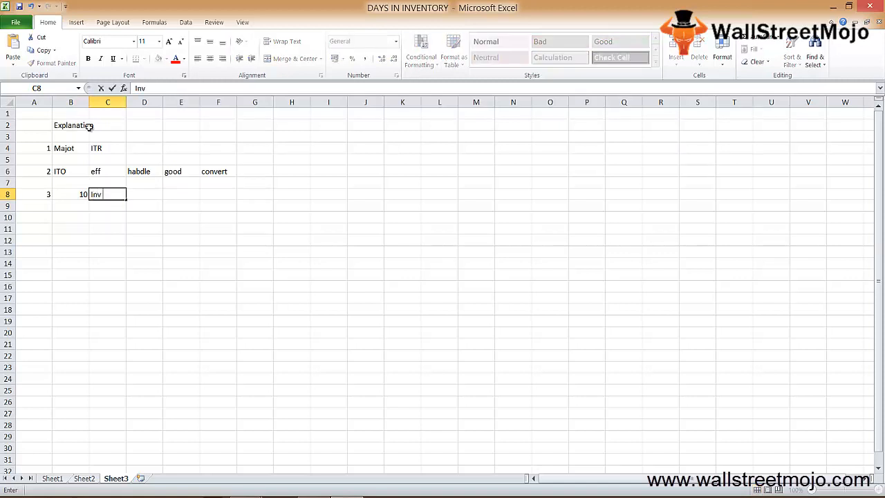
text( into FG 10 times)
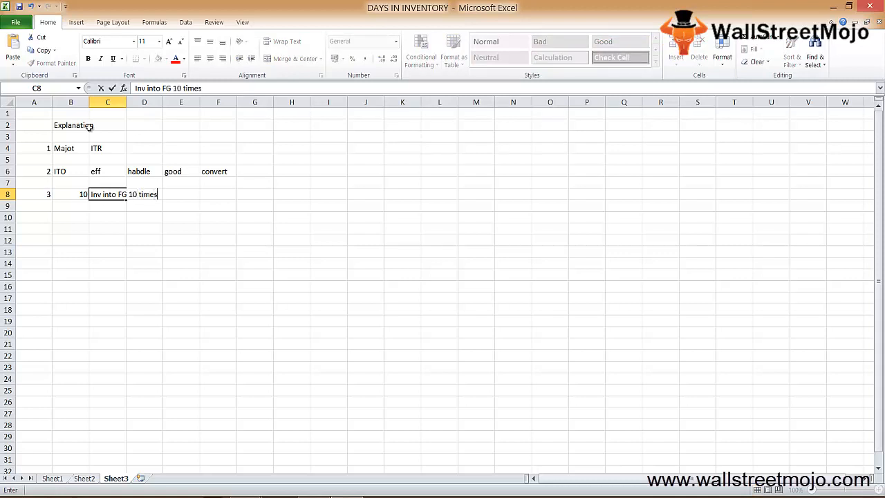
text( a year)
key(Return)
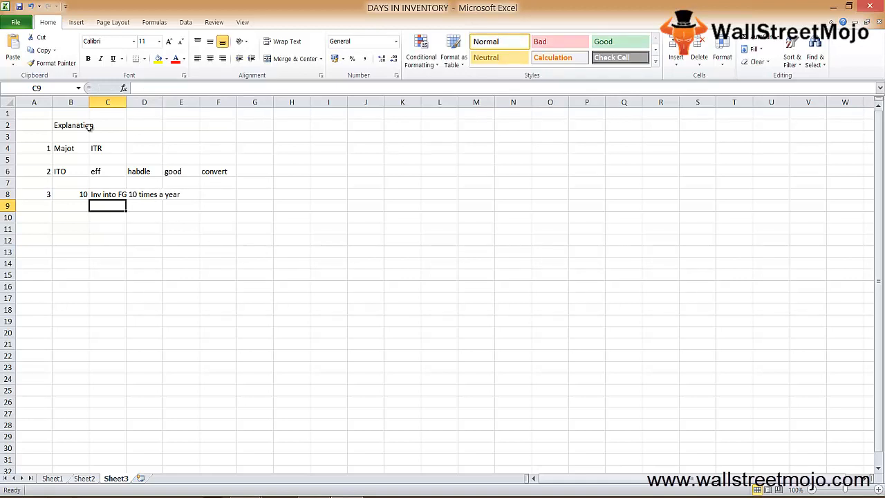
Step: Add the fourth explanation point with 4 in A10 and the days in the year, 365, in B10
key(Down)
key(Down)
key(Down)
key(Left)
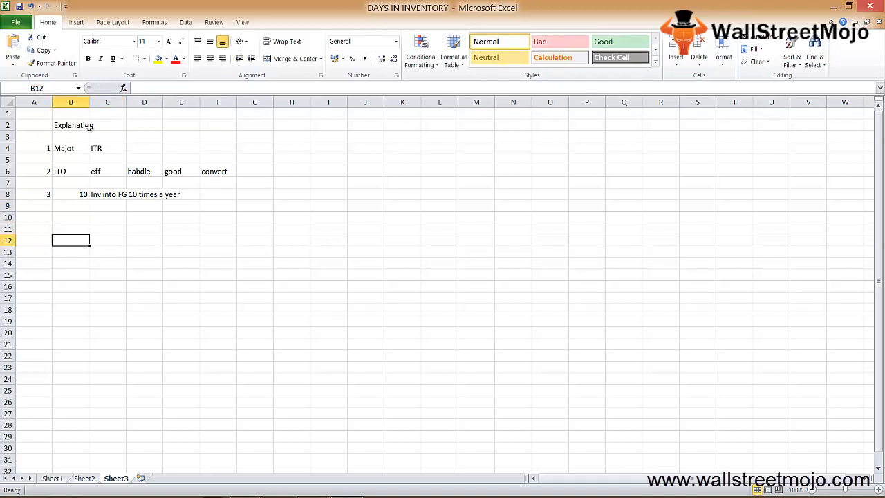
key(Up)
key(Up)
key(Left)
text(4)
key(ctrl+Return)
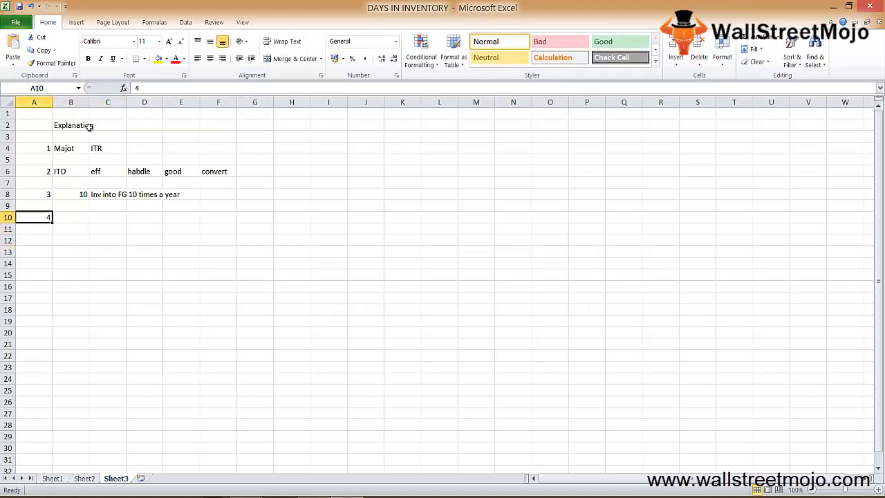
key(Right)
text(365)
key(Return)
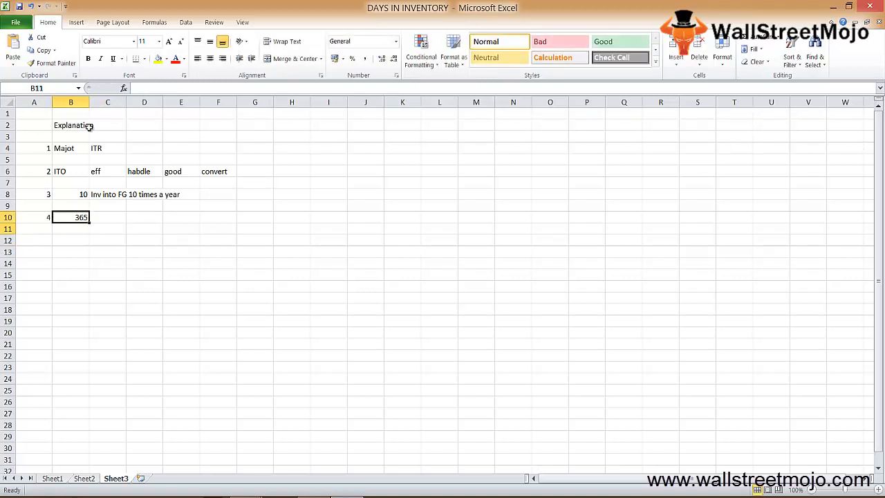
Step: Number the fifth point 5 in A12 and divide the days in the year by 10 in B12, =B10/10
key(Left)
key(Down)
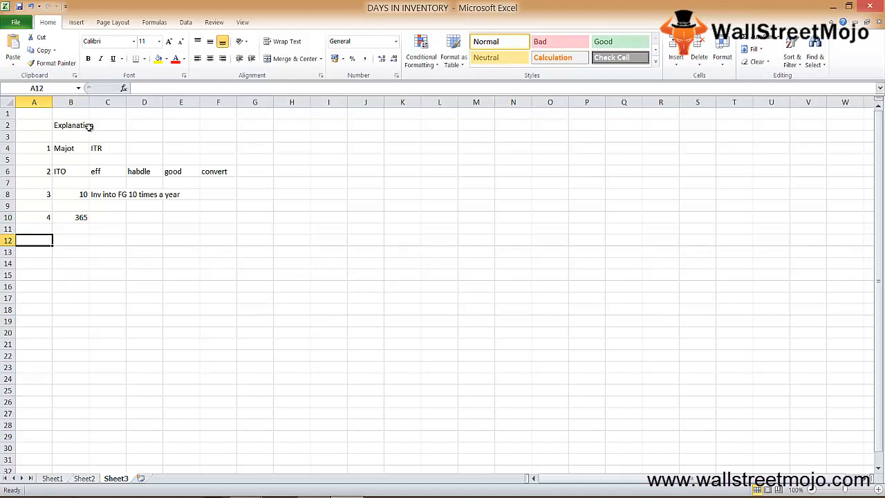
text(5)
key(Right)
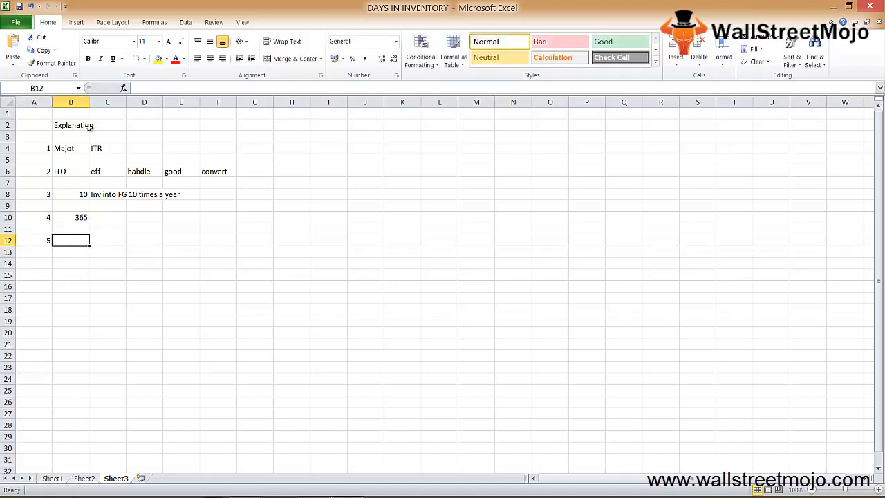
text(=)
key(Up)
key(Up)
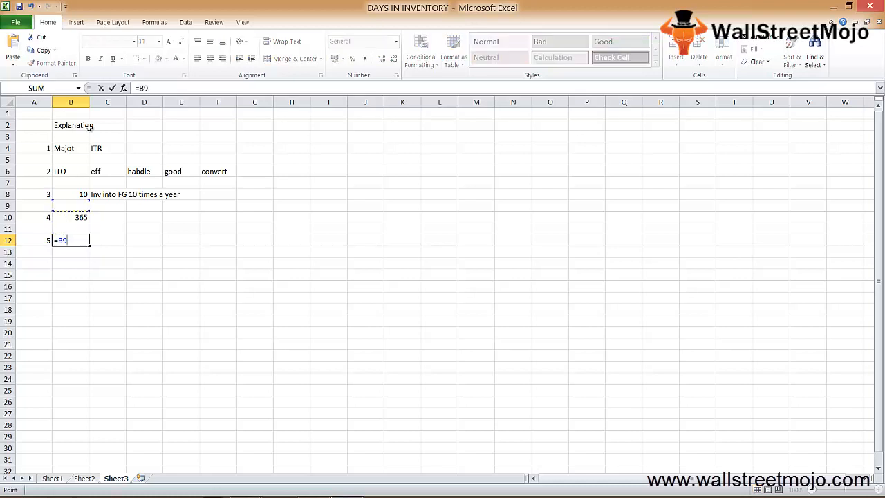
text(/10)
key(Return)
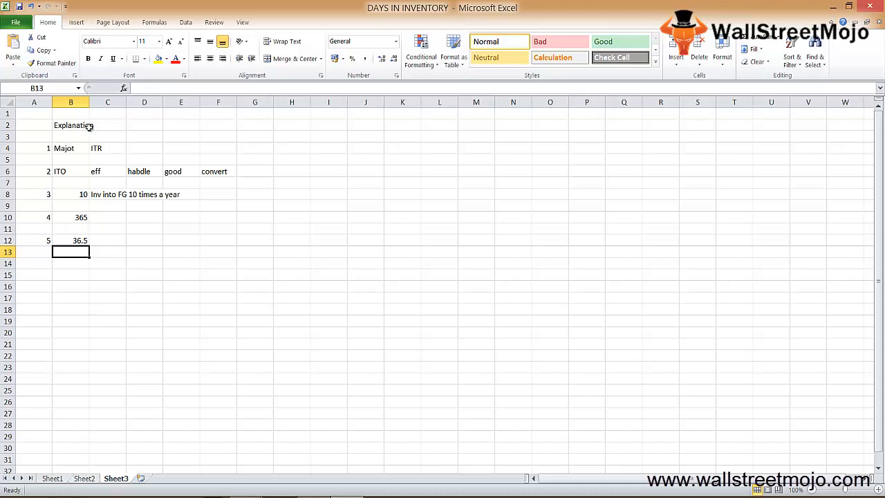
Step: Add the heading USE in cell C14 below the fifth explanation point
key(Up)
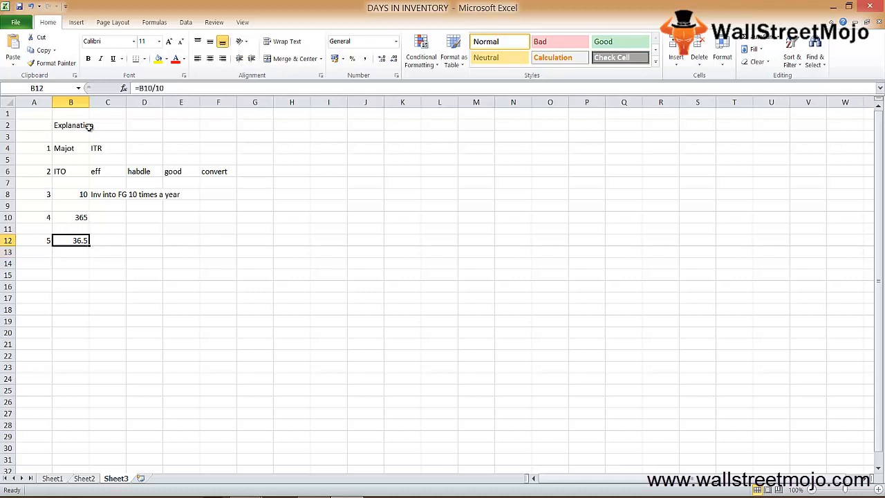
key(Down)
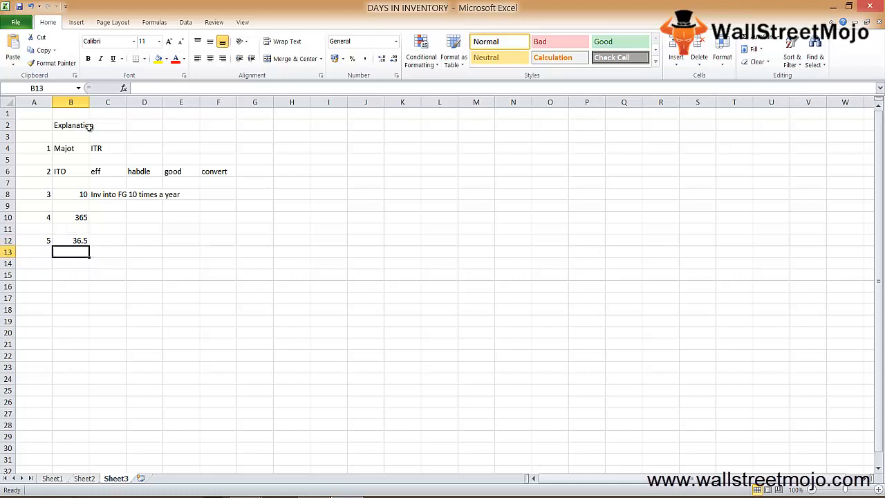
key(Down)
key(Right)
text(USE)
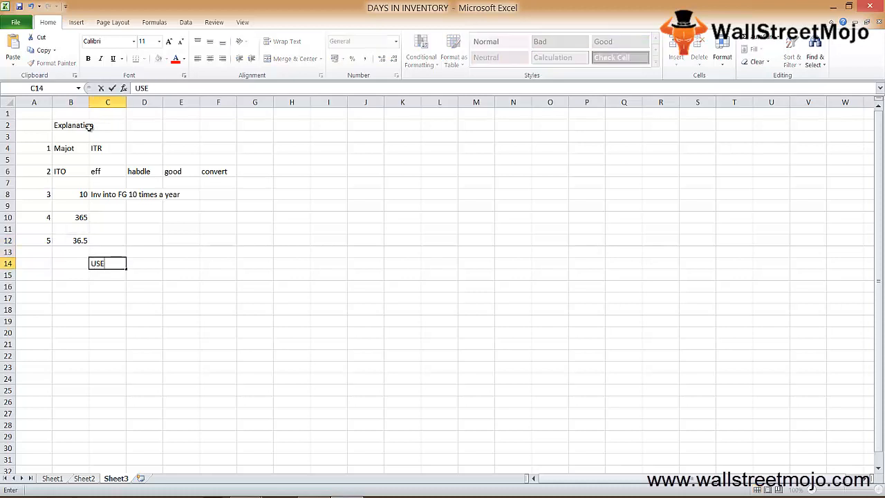
key(Return)
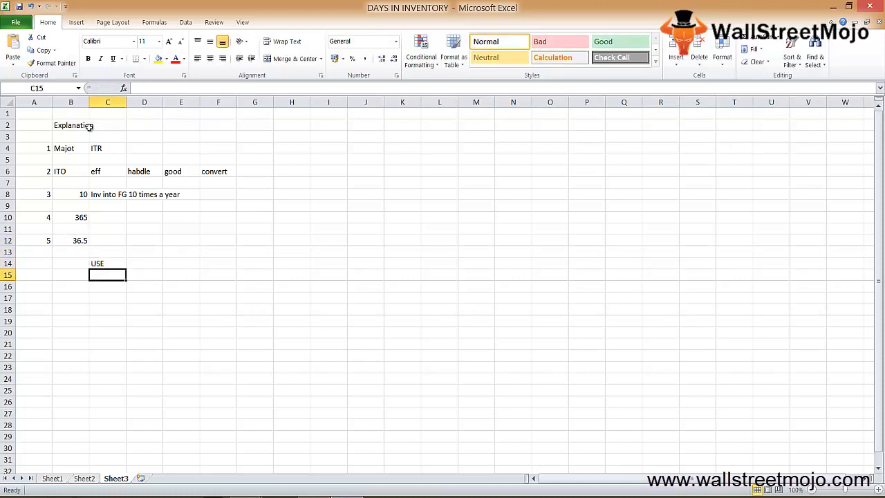
Step: Add the first use in row 15 with 1 in B15 and the text "Inv to and inv days" in C15
key(Down)
key(Left)
key(Up)
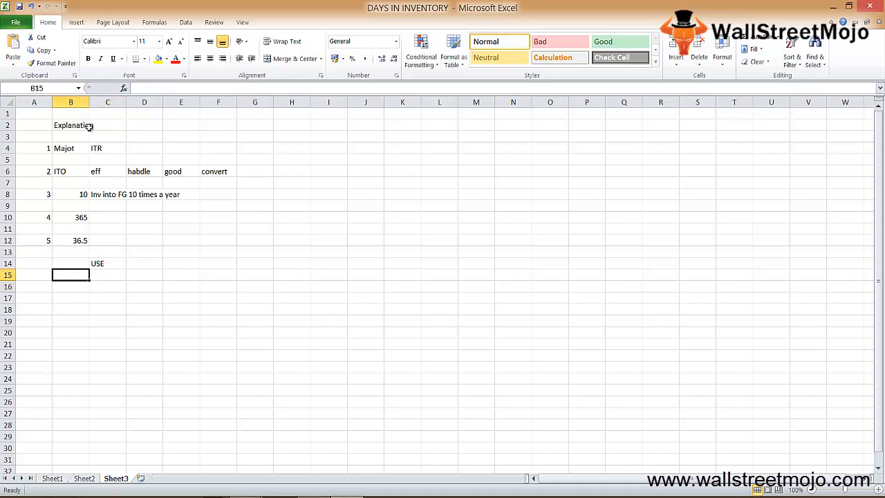
text(1)
key(Return)
key(Up)
key(Right)
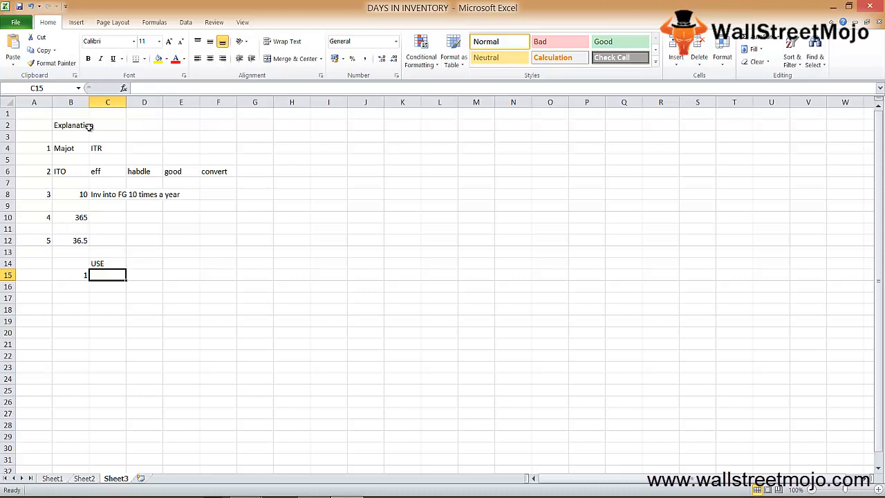
text(IN)
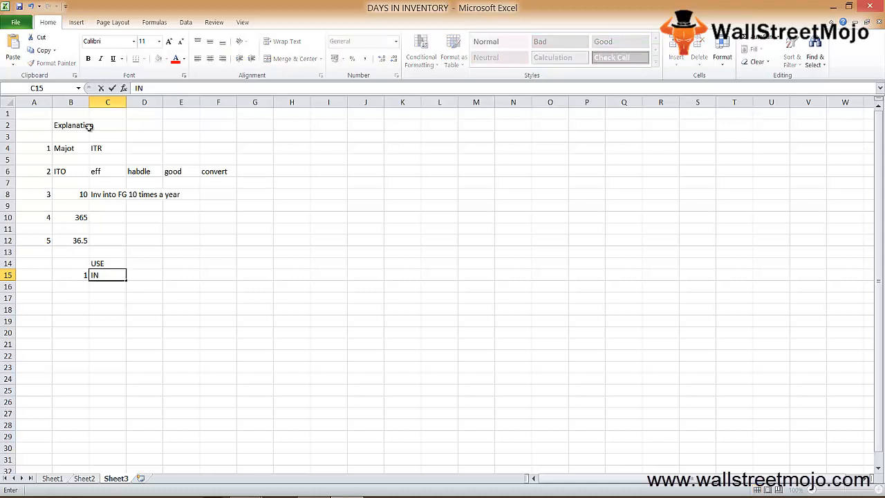
text(v to and inv da)
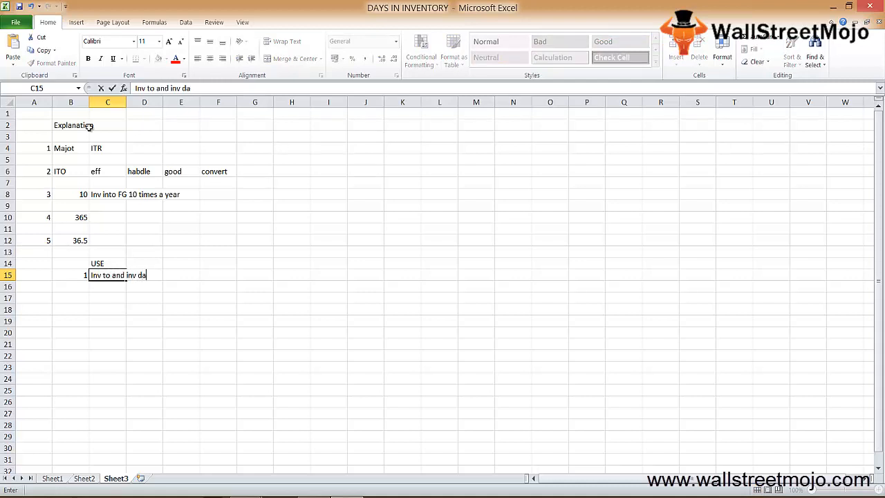
text(ys)
key(Return)
Step: Enter the number 1 in B17 for another point in the list of uses
key(Left)
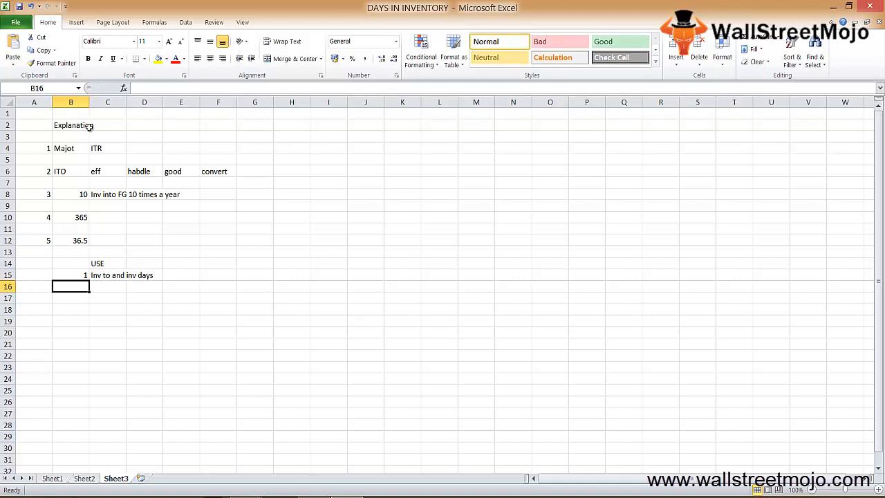
key(Down)
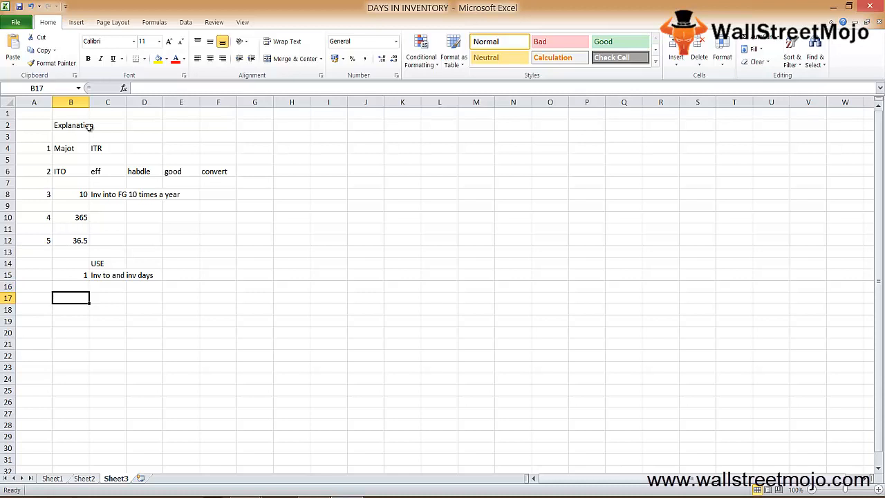
text(1)
key(Tab)
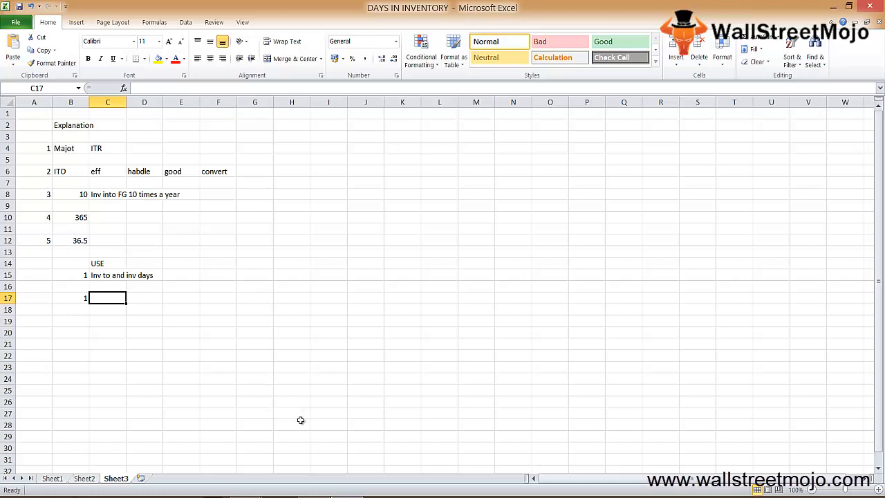
Step: Switch to the browser's Days in Inventory calculator and set Inventory Turnover to 10 with 365 days
click(245, 496)
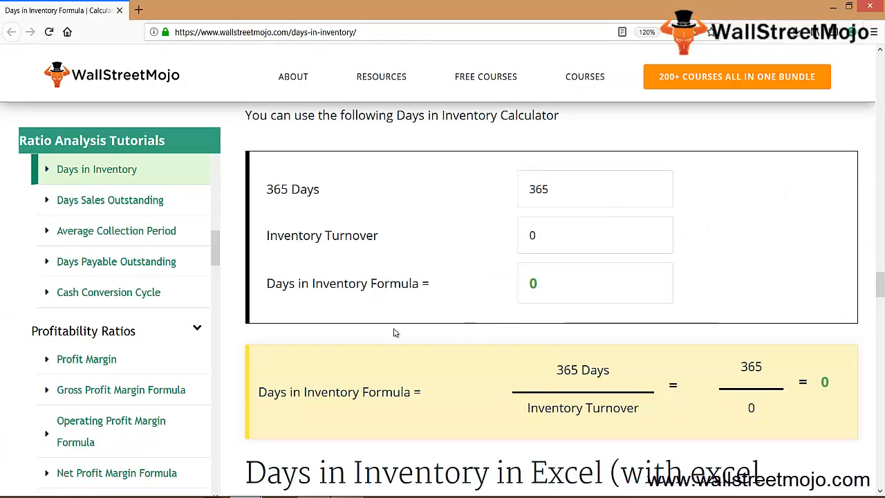
click(553, 190)
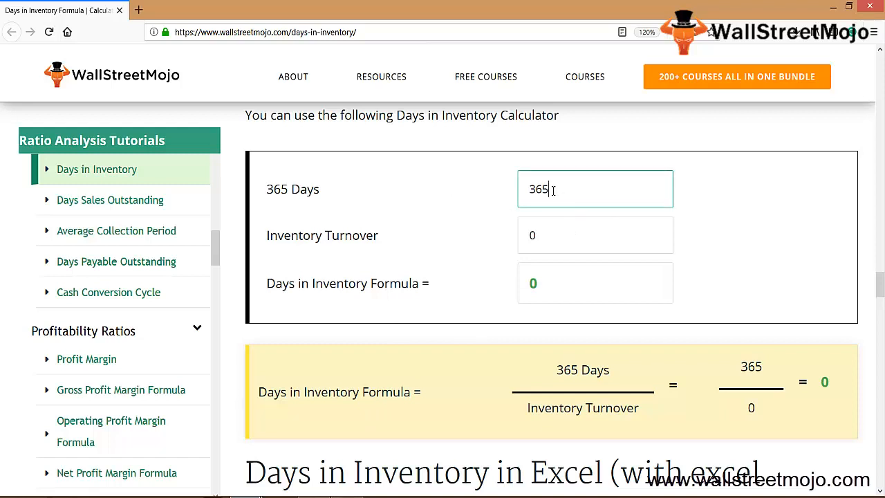
click(540, 232)
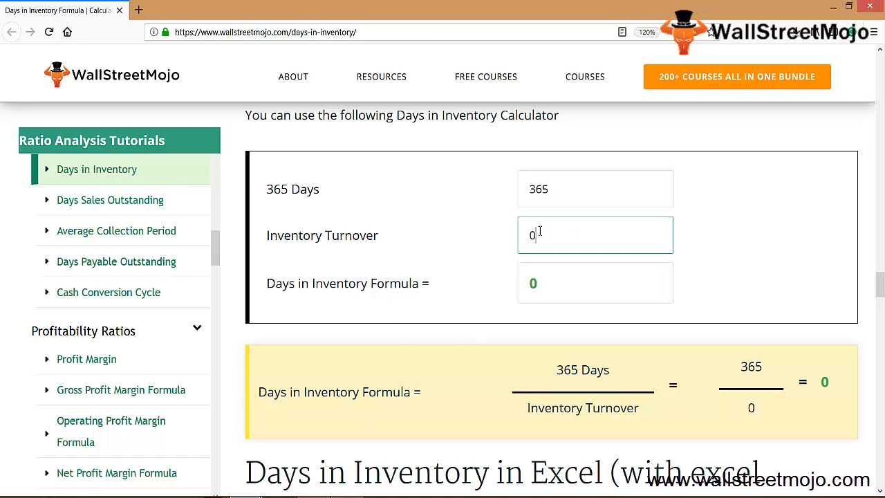
key(BackSpace)
text(10)
key(Tab)
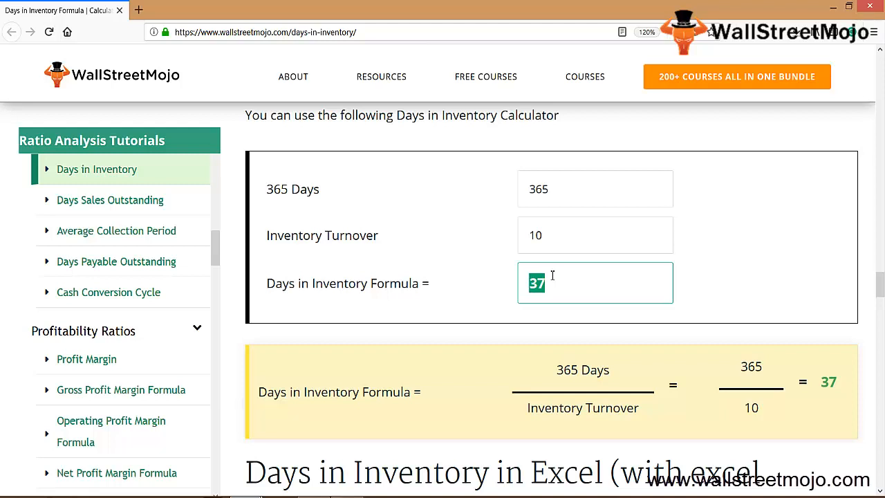
click(551, 235)
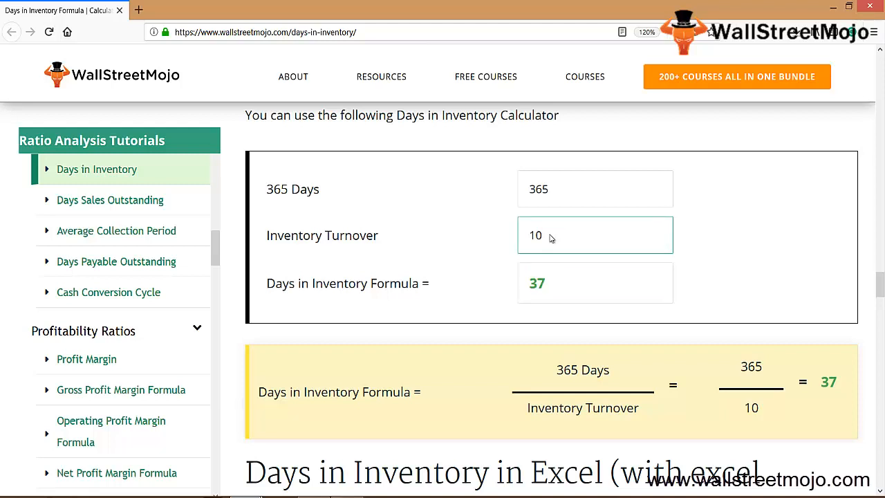
Step: Try an Inventory Turnover of 8 in the browser calculator after a brief return to Excel
key(alt+Tab)
key(Down)
key(Right)
key(Right)
key(Right)
key(Right)
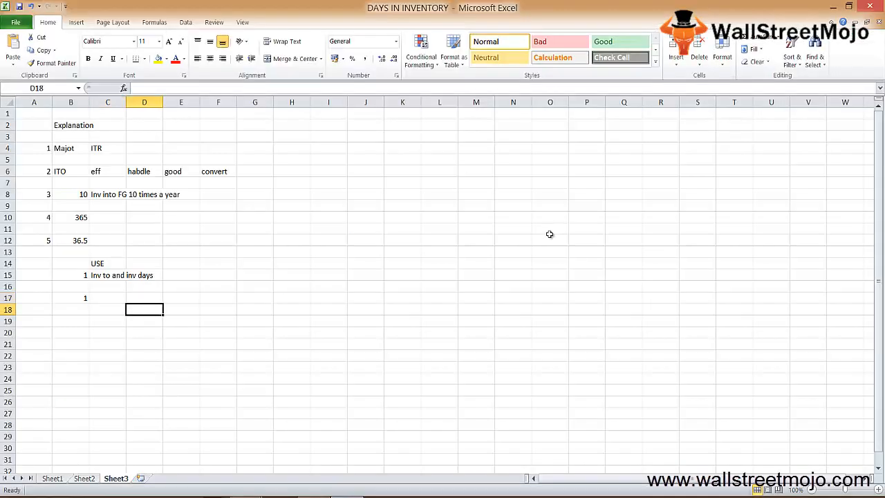
key(alt+Tab)
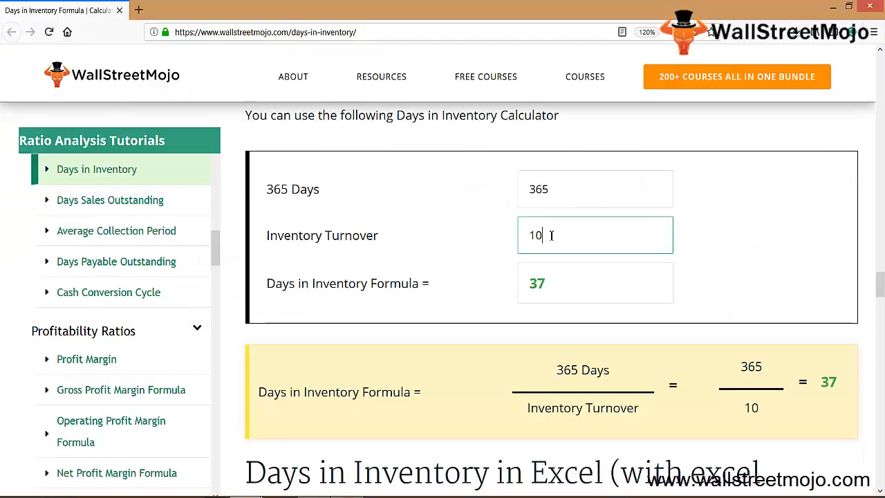
key(BackSpace)
key(BackSpace)
text(8)
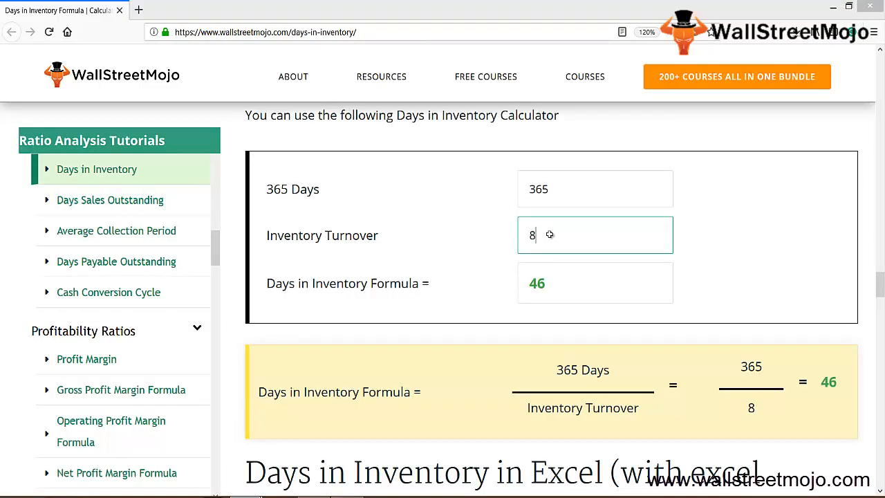
Step: Switch to Excel and list the turnover figures 8, 10 and 12 in G17, G18 and G19 of Sheet3
key(alt+Tab)
text(10)
key(Up)
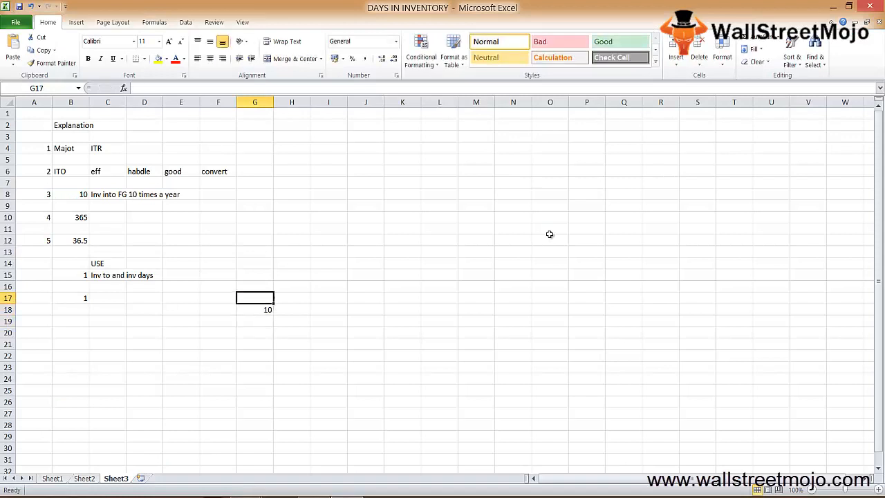
text(8)
key(Down)
key(Down)
key(Down)
key(Up)
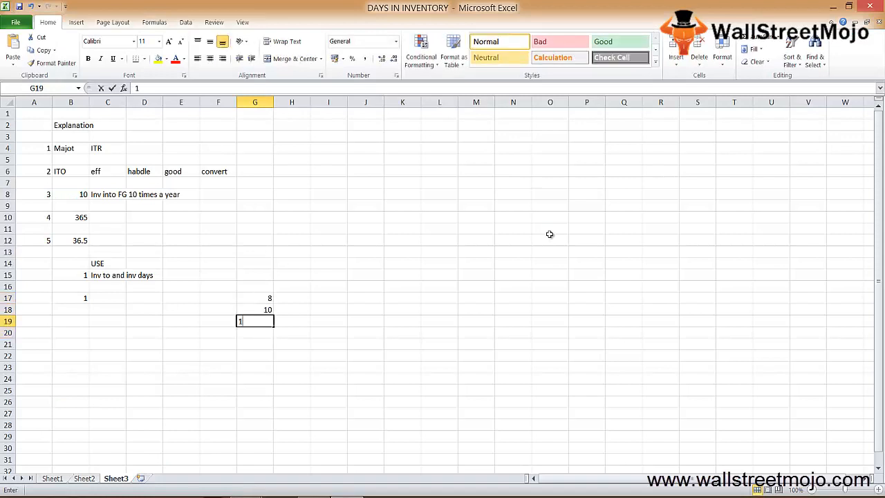
text(12)
key(Up)
Step: Set the browser calculator's Inventory Turnover to 10 and record 37 in H18 of the Excel sheet
key(Right)
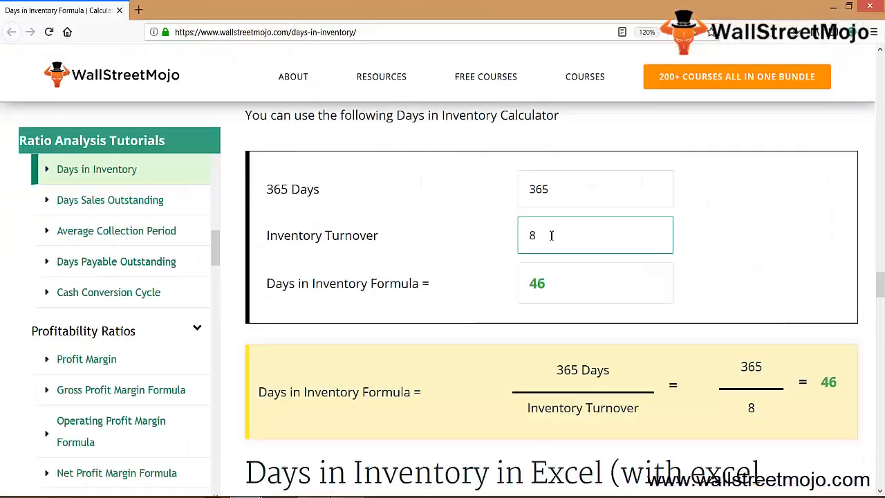
key(BackSpace)
text(10)
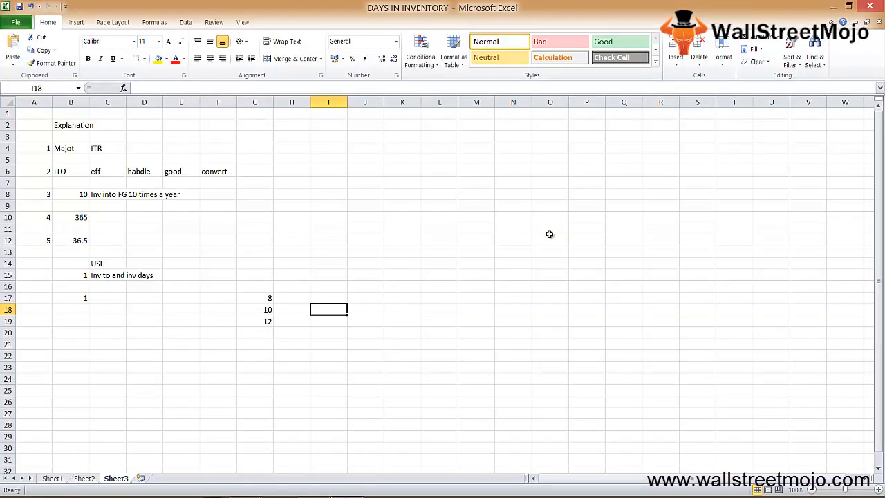
key(Left)
text(37)
key(Up)
key(Up)
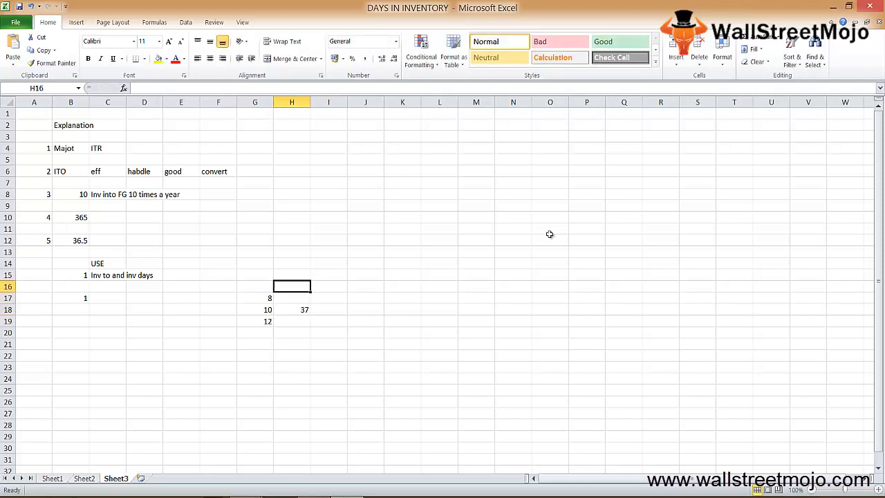
Step: Label the two columns of figures with "times" in G16 and "days" in H16
text(days)
key(ctrl+Return)
key(Left)
text(times)
key(Return)
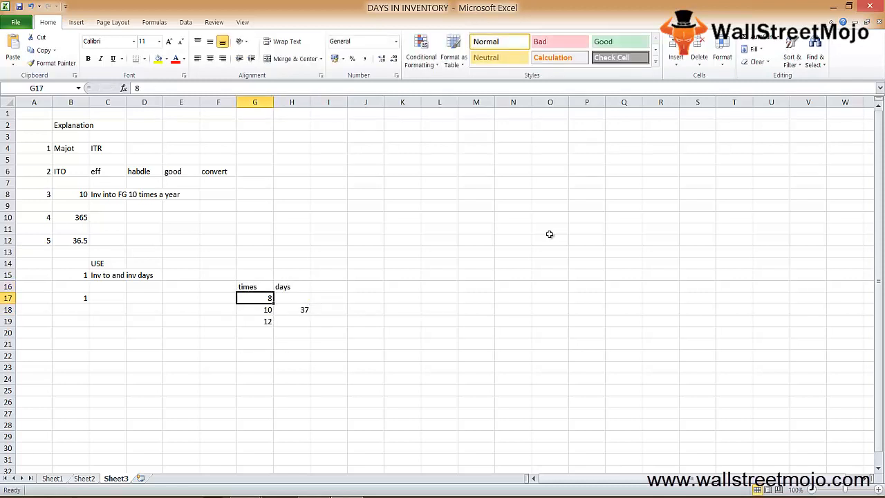
Step: Set the browser calculator's Inventory Turnover to 8 and record 46 in H17 of the Excel sheet
key(Down)
key(shift+space)
key(Right)
key(Up)
key(alt+Tab)
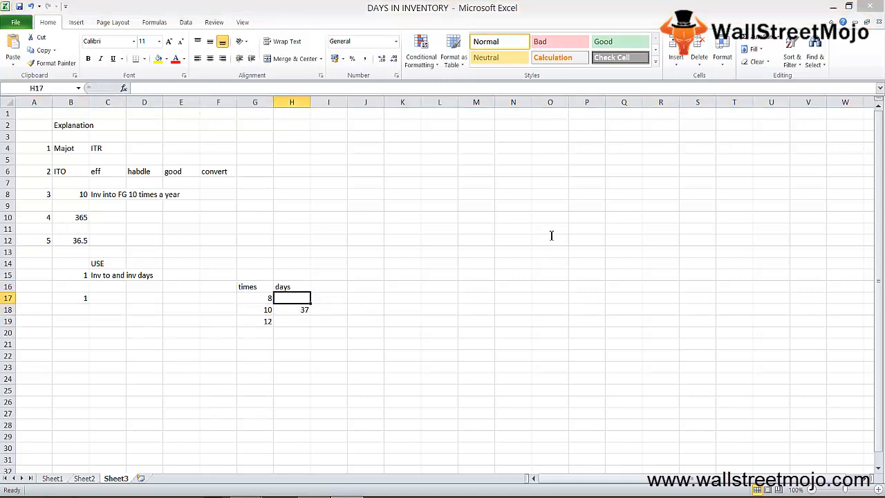
key(BackSpace)
key(BackSpace)
text(8)
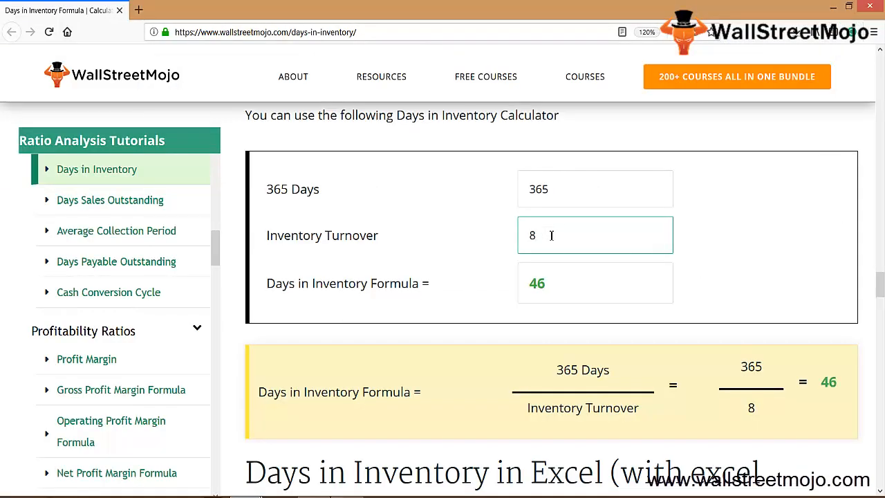
key(alt+Tab)
text(46)
key(Return)
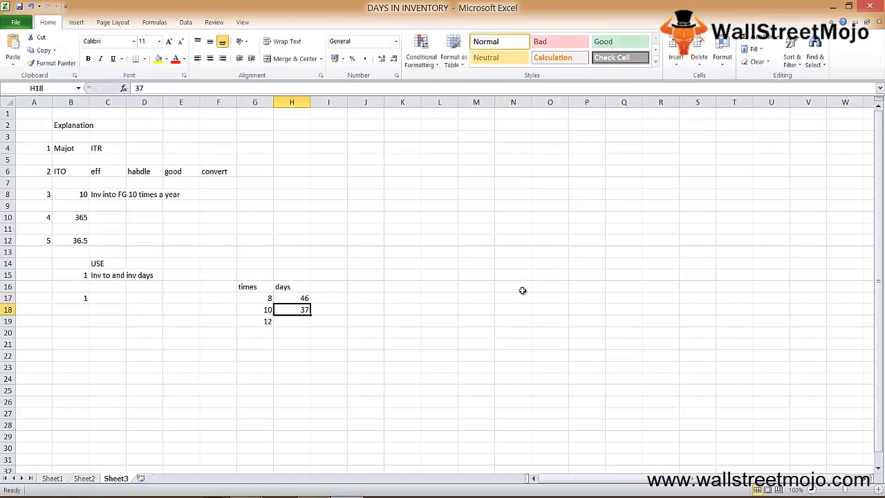
key(Up)
key(Left)
key(Up)
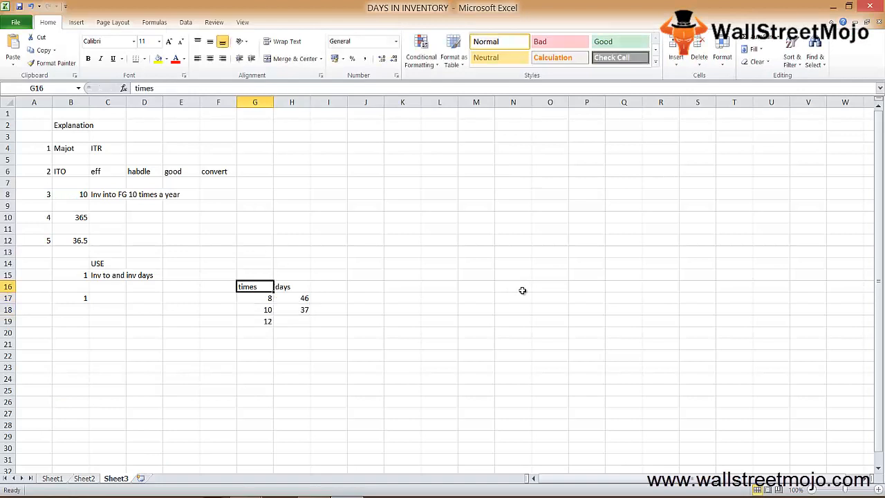
key(Down)
key(Right)
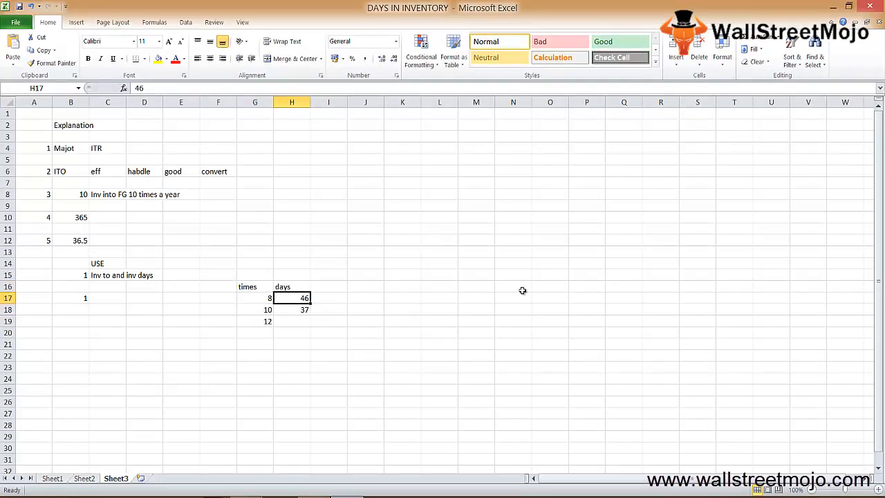
Step: Set the browser calculator's Inventory Turnover to 12 and record 30 in H19 of the Excel sheet
key(alt+Tab)
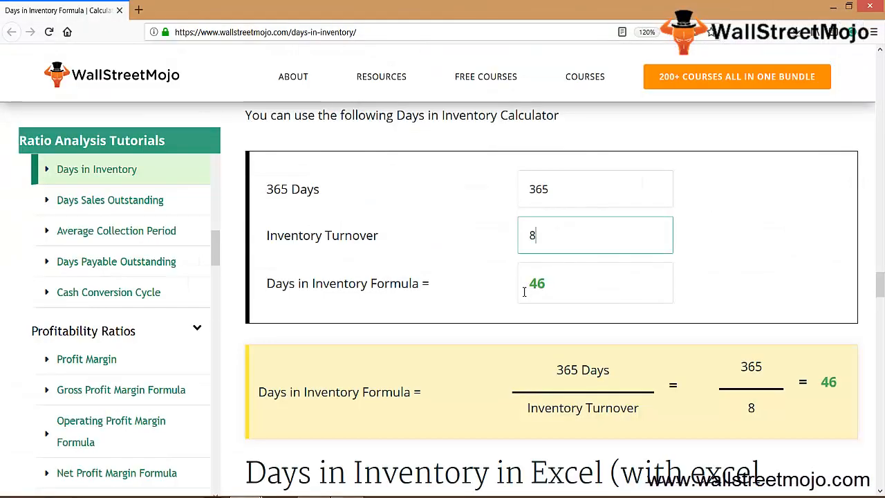
key(BackSpace)
text(12)
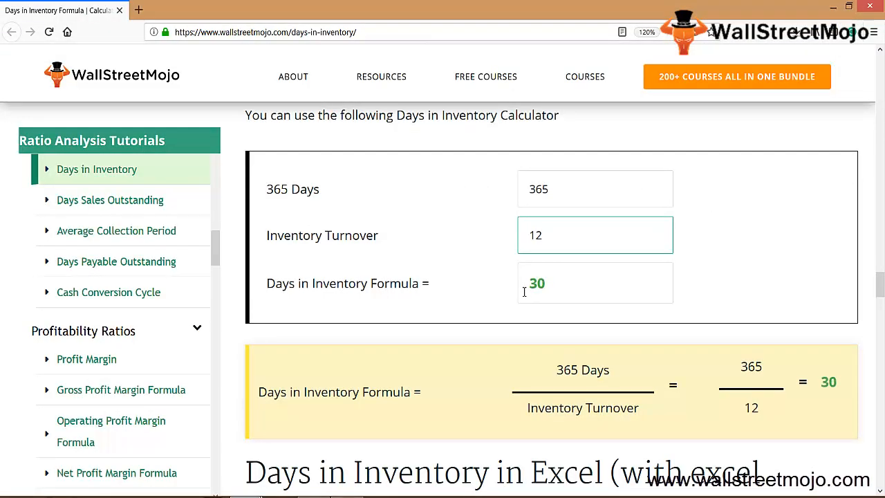
key(alt+Tab)
key(Down)
key(Down)
text(30)
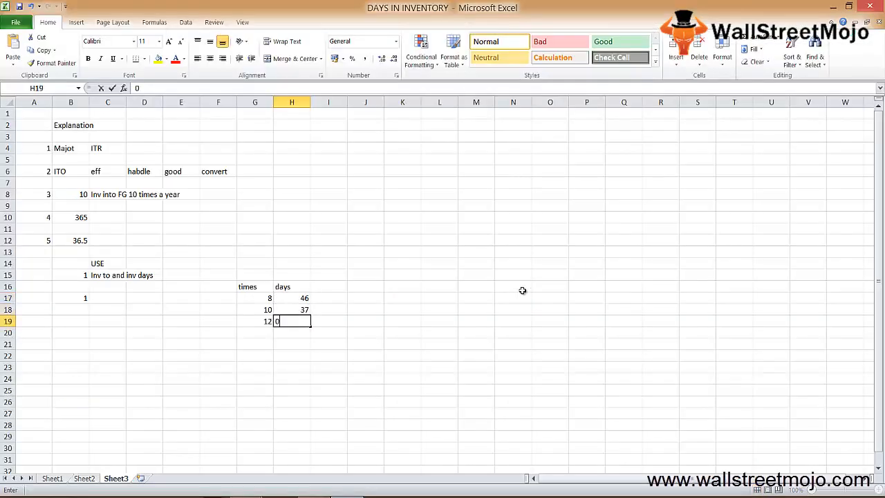
key(Return)
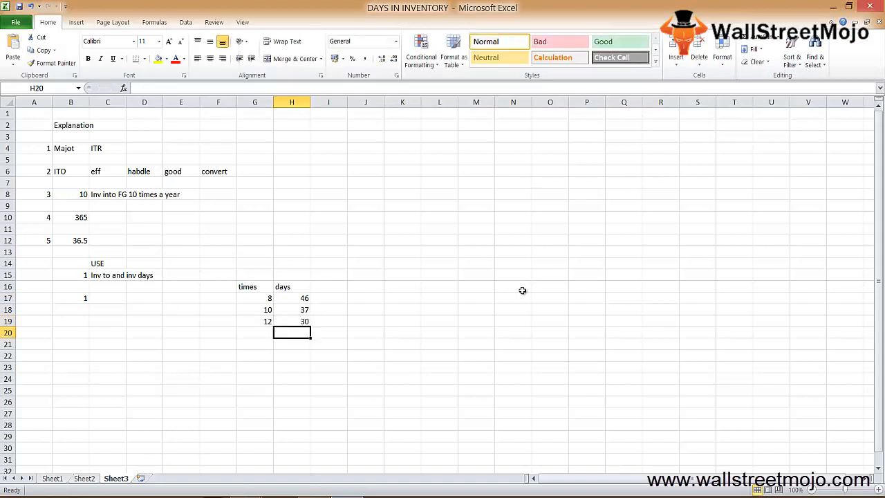
key(Up)
key(Up)
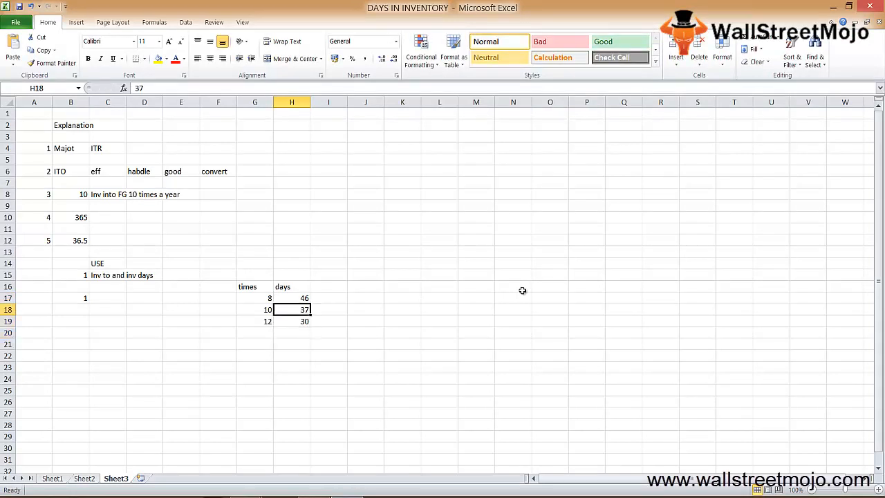
Step: Enter the comparison headings "inv t/o" in H21 and "days in inven" in I21 of the Excel sheet
key(alt+Tab)
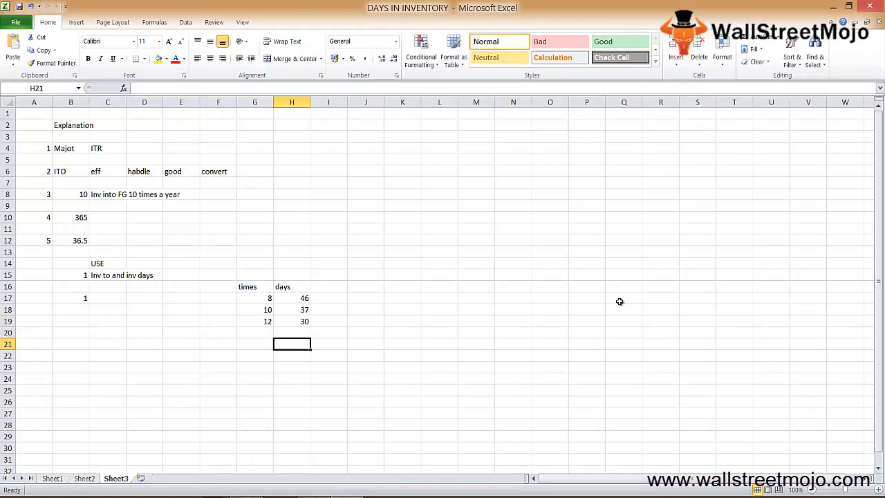
text(inv to)
key(BackSpace)
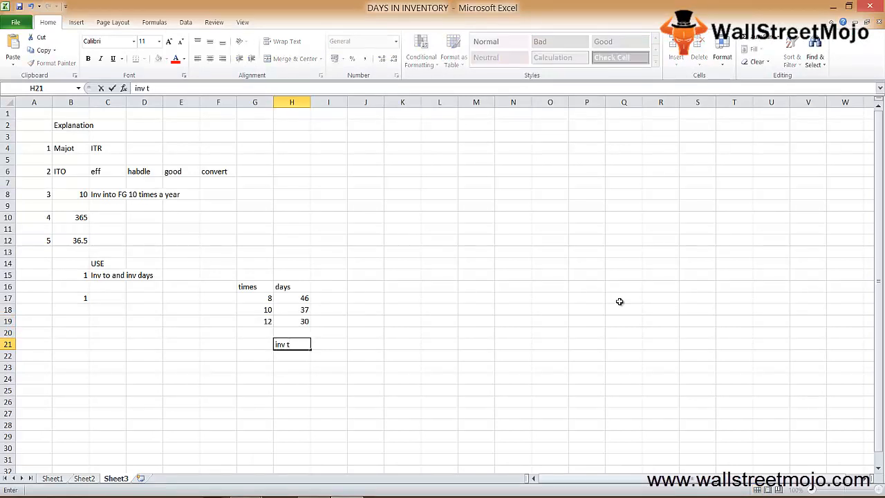
text(/o)
key(Up)
key(Down)
key(Right)
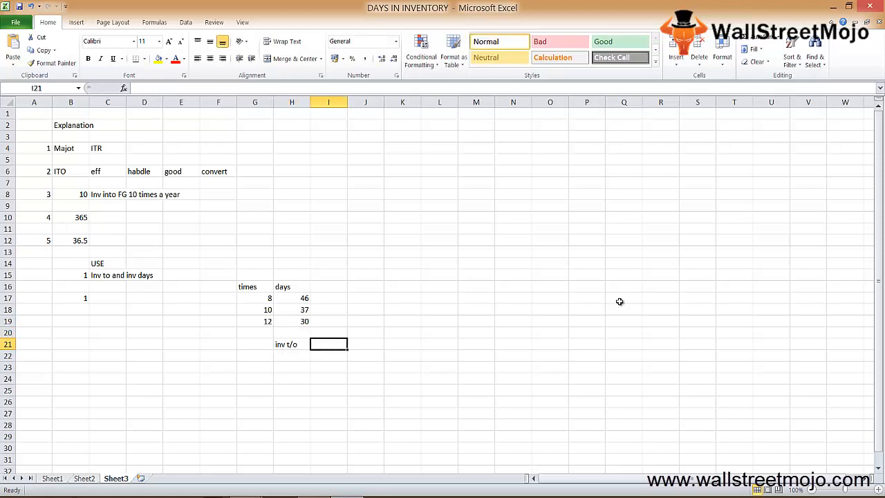
text(days in a)
key(BackSpace)
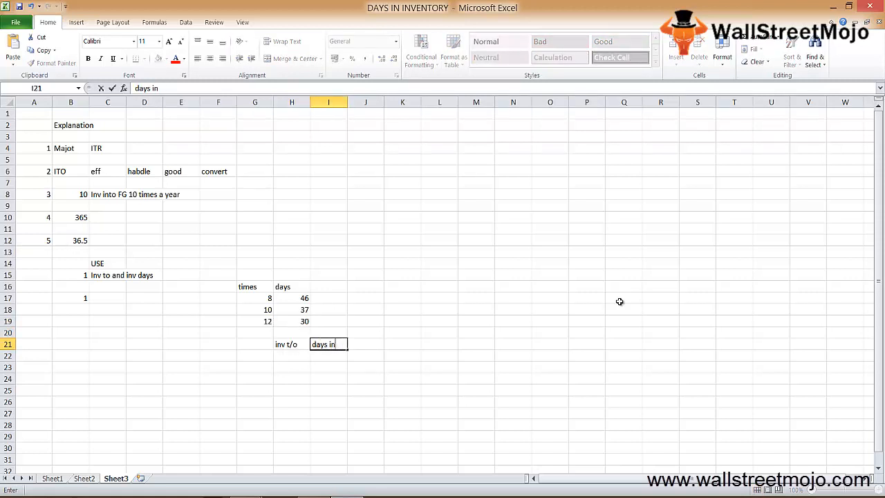
text(inven)
key(Return)
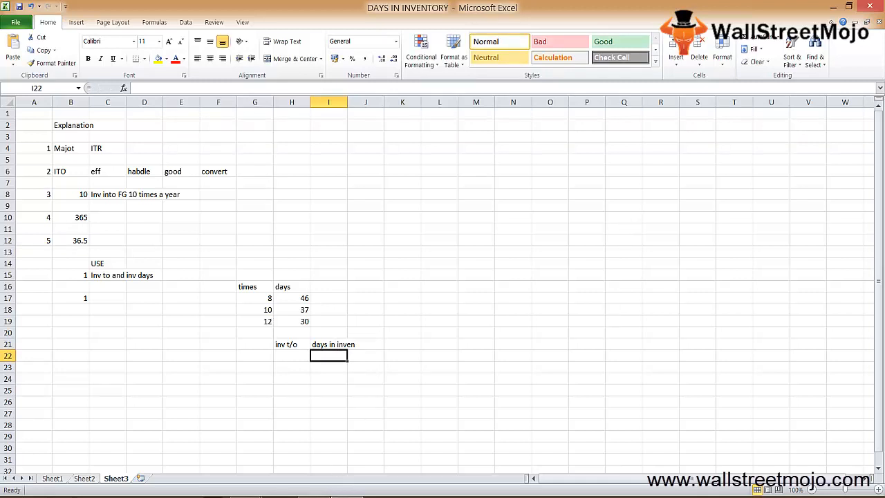
Step: Fill the first comparison row with "higher" in H22 and "lower" in I22
click(315, 497)
click(835, 462)
click(268, 365)
key(Right)
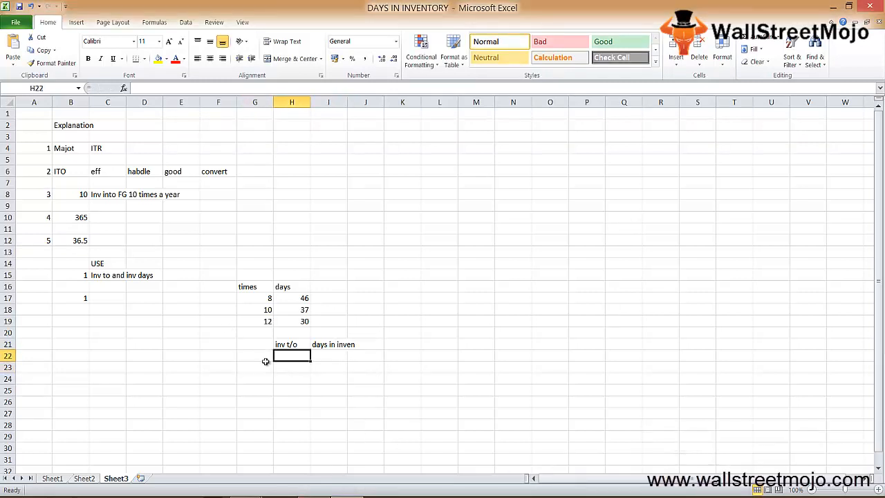
text(higher)
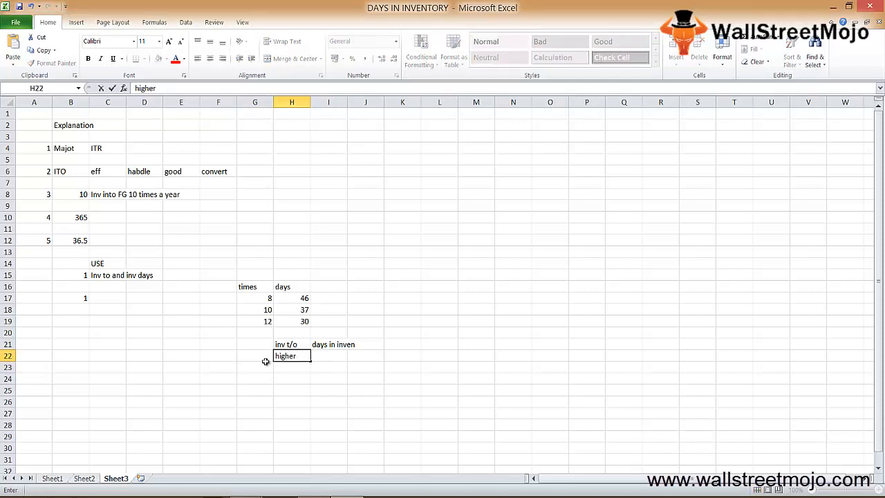
key(Right)
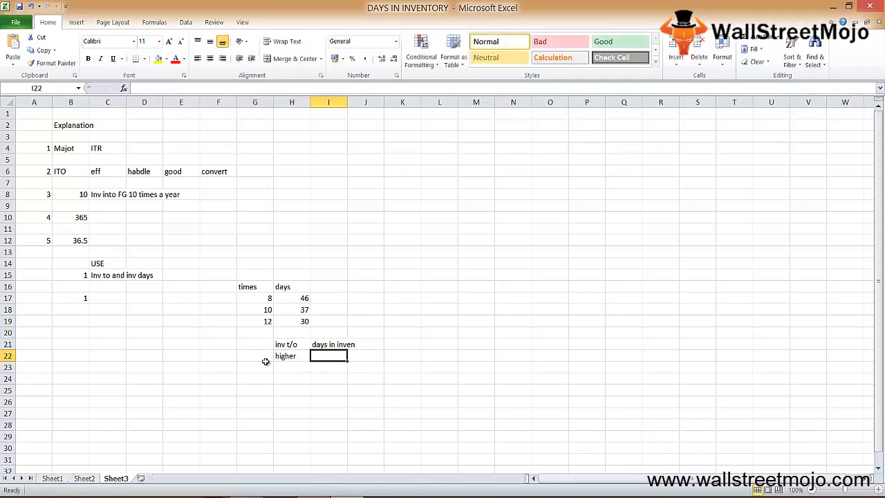
text(lower)
key(Return)
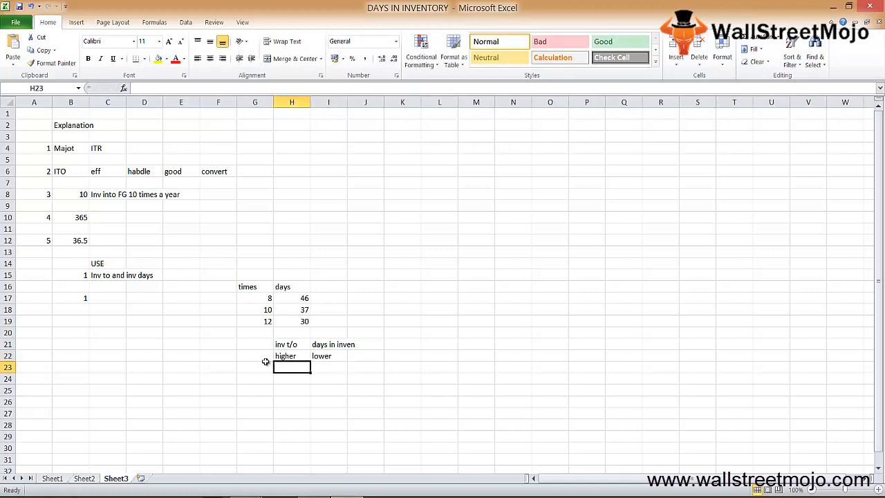
Step: Fill the second comparison row with "lower" in H23 and "higher" in I23
text(lower)
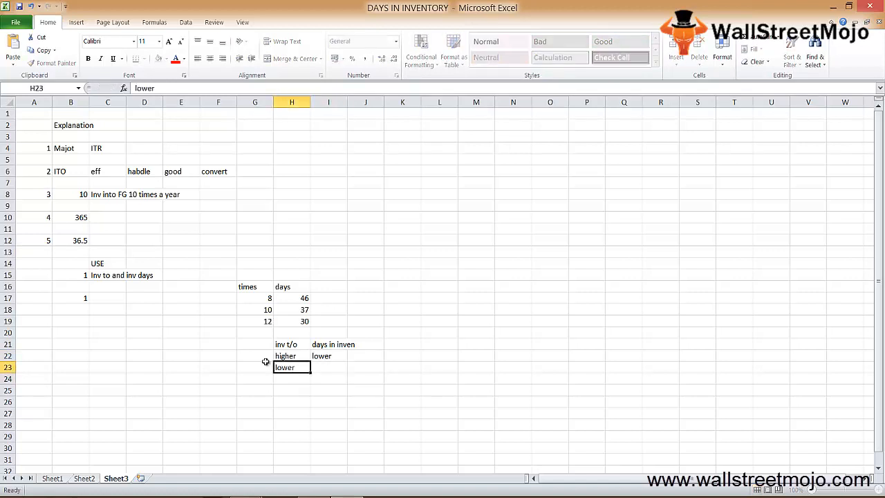
key(Tab)
click(264, 362)
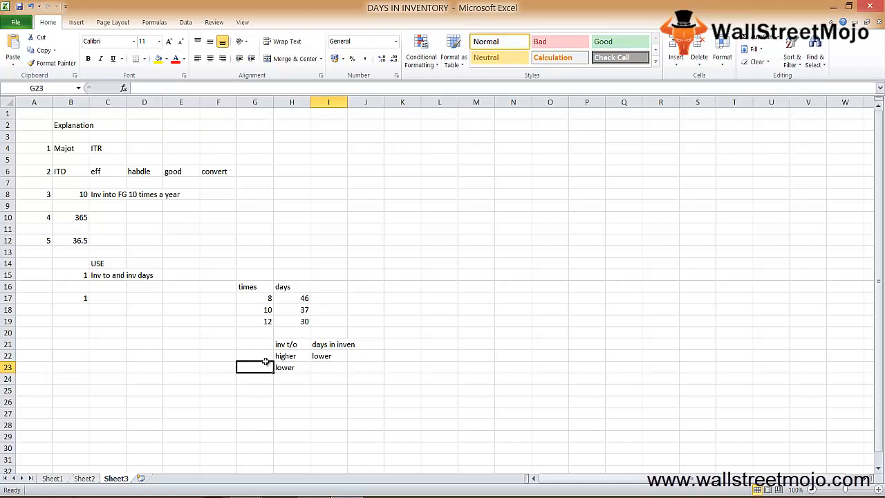
text(high)
key(Escape)
key(Right)
key(Right)
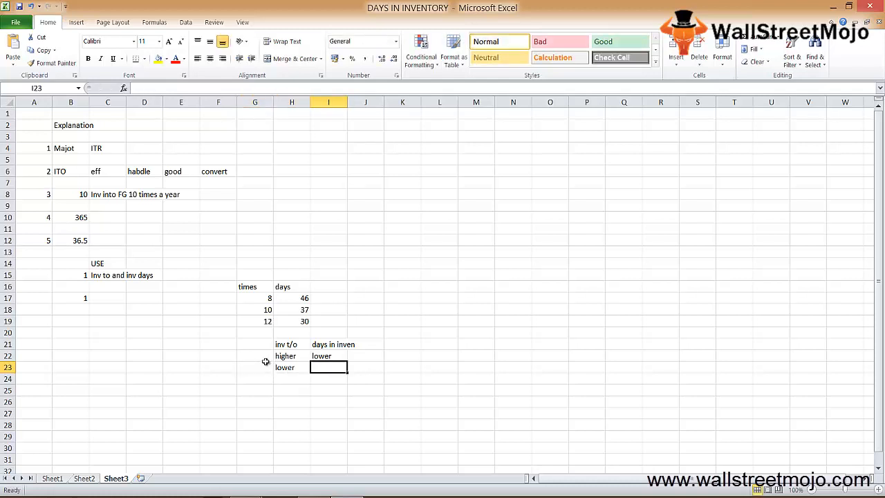
text(higher)
key(Return)
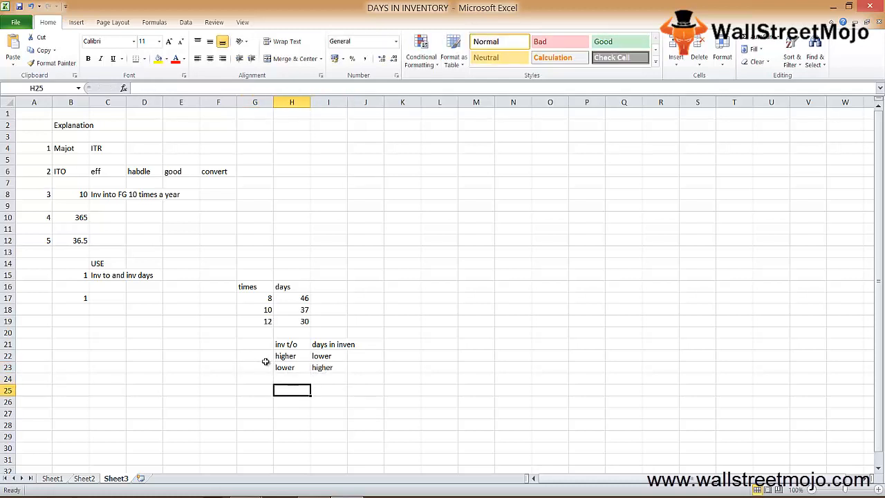
Step: Note the relationship between the two measures as "Inverse" in H25
key(Down)
key(Left)
text(Inverse)
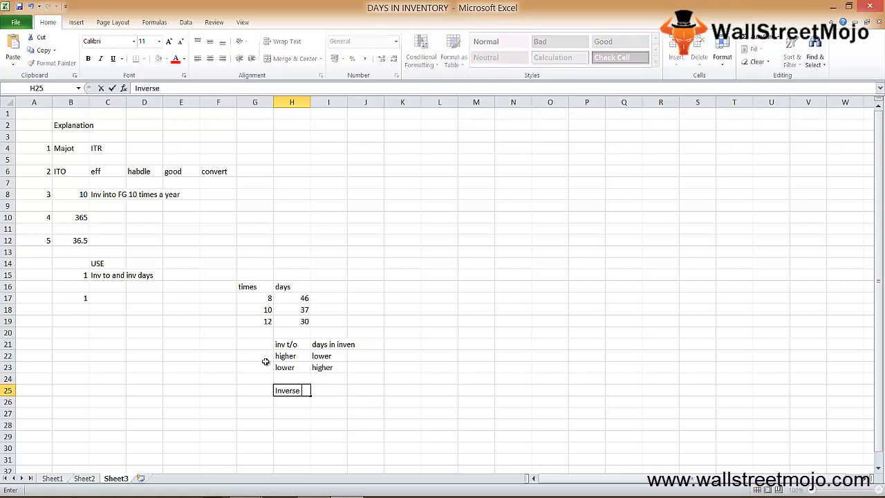
key(Up)
key(Up)
key(Up)
key(Up)
Step: Make the comparison headings in H21:I21 bold
key(shift+Right)
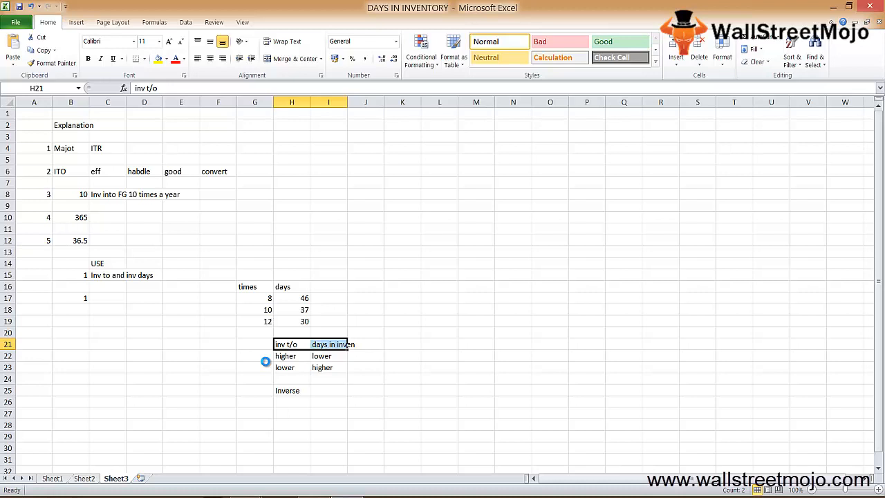
key(ctrl+b)
Step: Label the two comparison rows with "good" in G22 and "bad" in G23
key(Down)
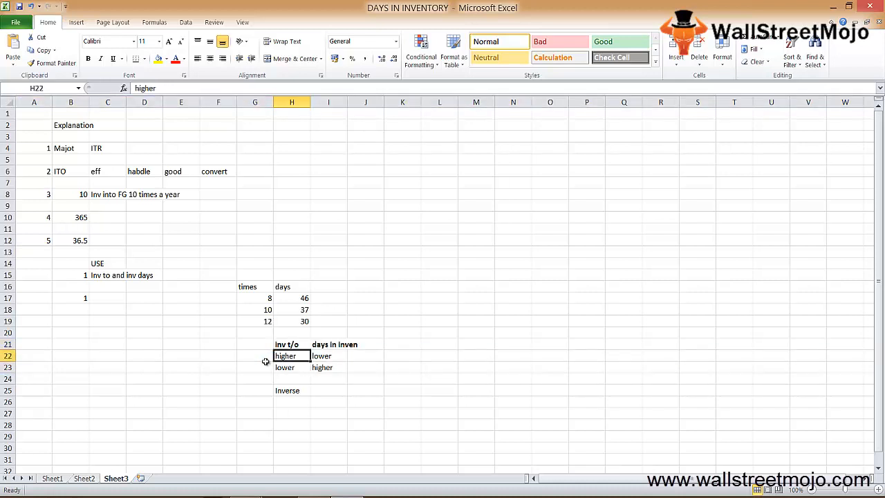
key(Right)
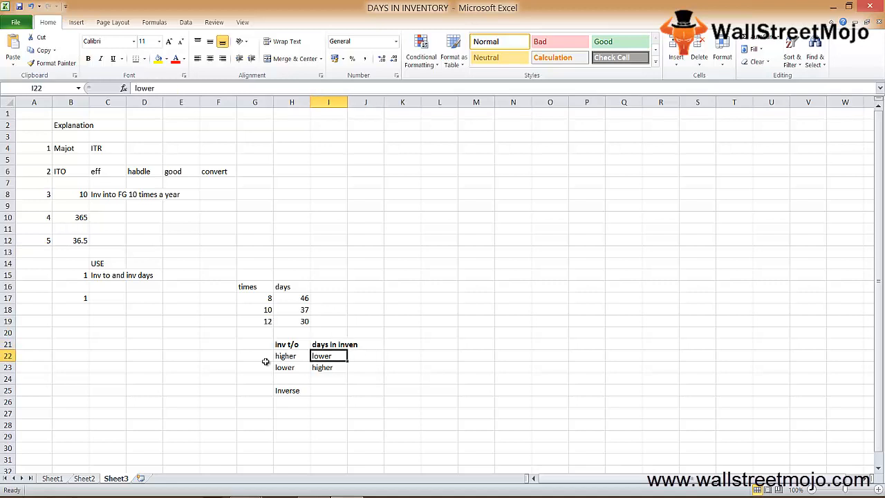
key(Left)
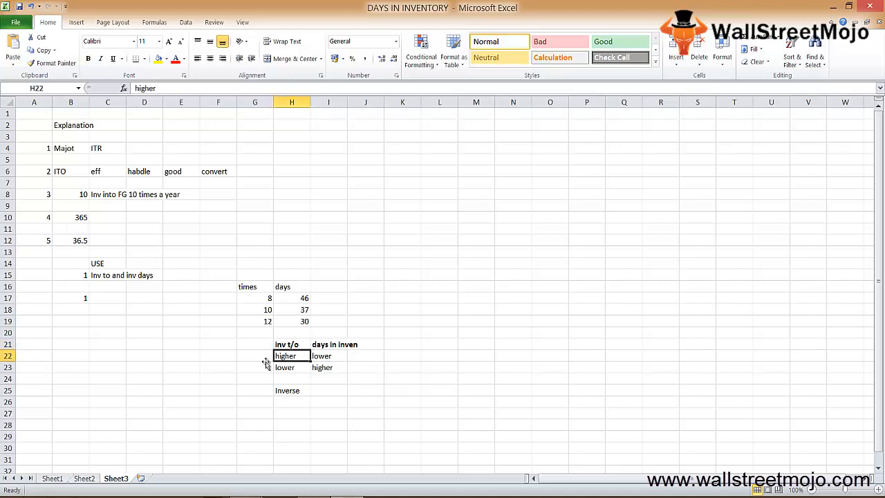
key(shift+space)
key(Right)
key(Left)
key(shift+Right)
key(Left)
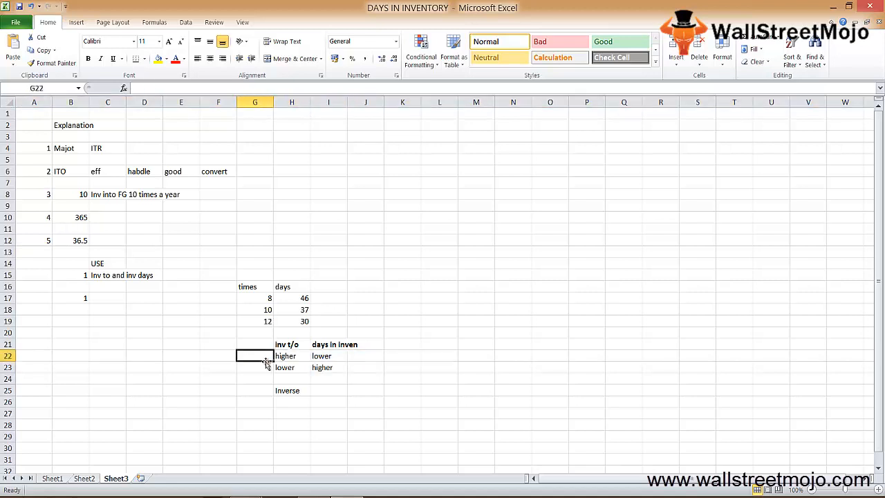
text(good)
key(Return)
text(bad)
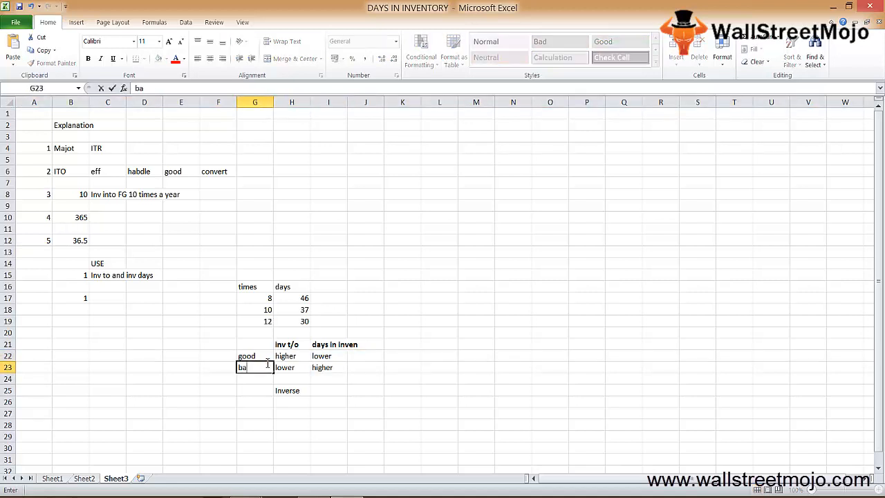
key(Return)
Step: Make the whole "good" row, row 22, bold
key(Up)
key(Up)
key(shift+space)
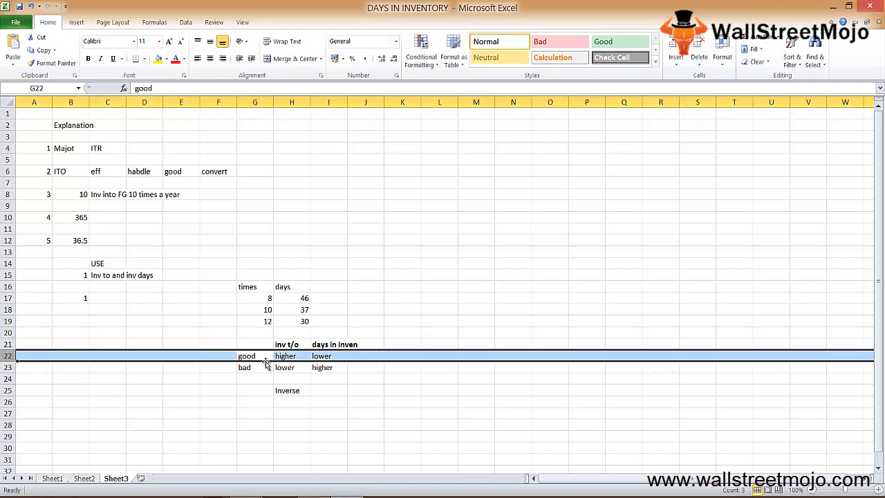
click(265, 358)
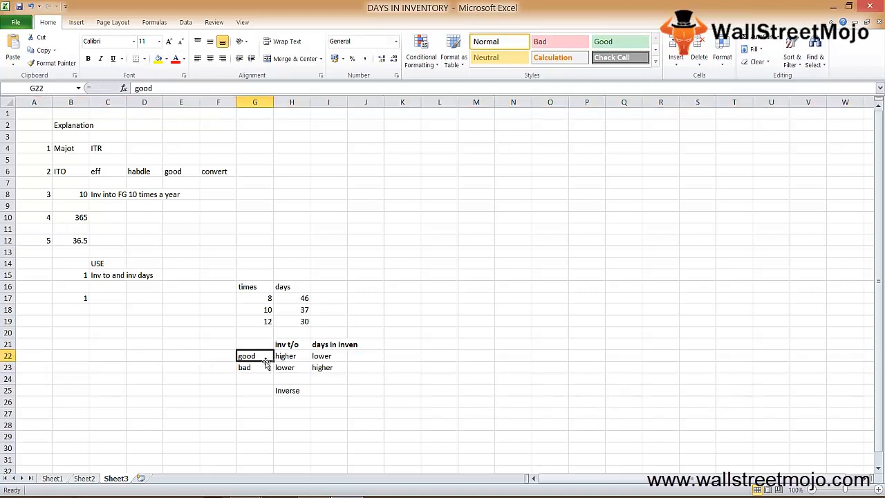
key(shift+space)
key(ctrl+b)
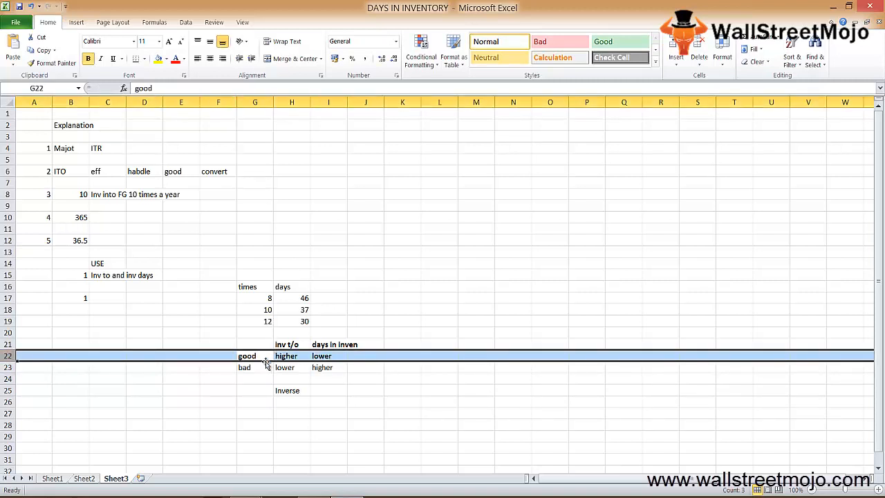
click(266, 362)
Step: Add the remark "obselte" in K22 beside the "good" row
key(Right)
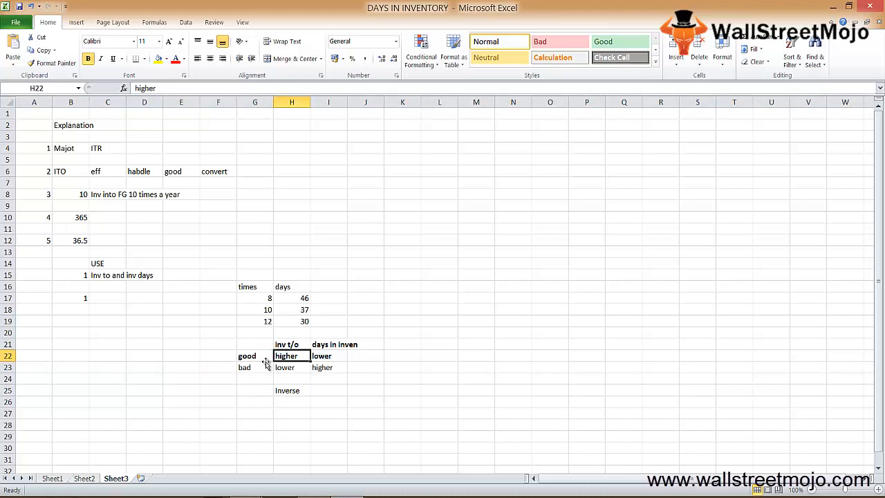
key(Left)
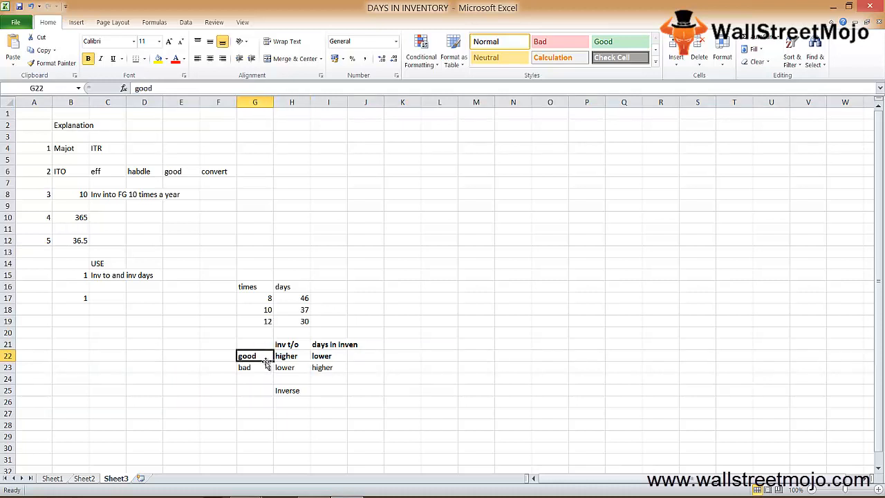
key(Right)
key(Right)
key(Right)
key(Right)
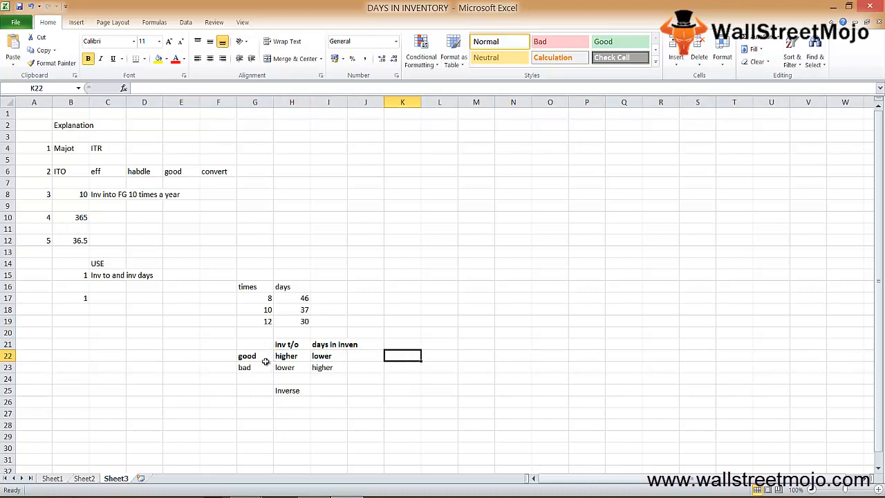
text(obs)
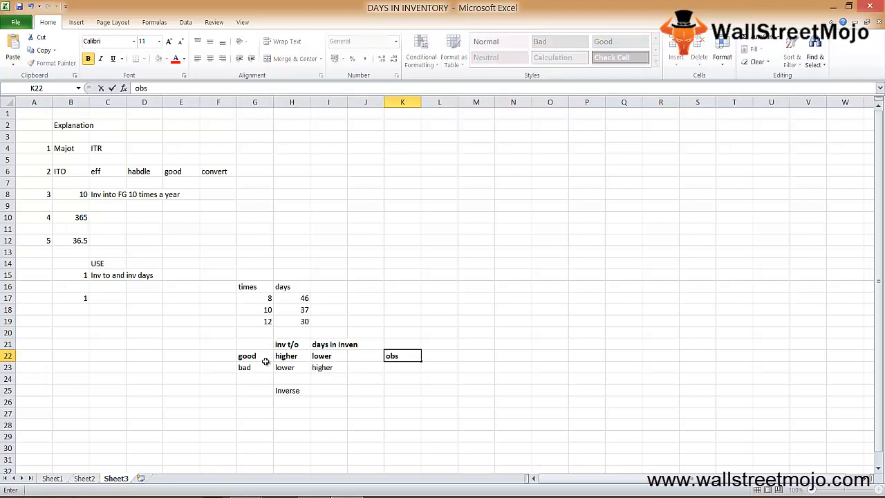
text(elte)
key(Return)
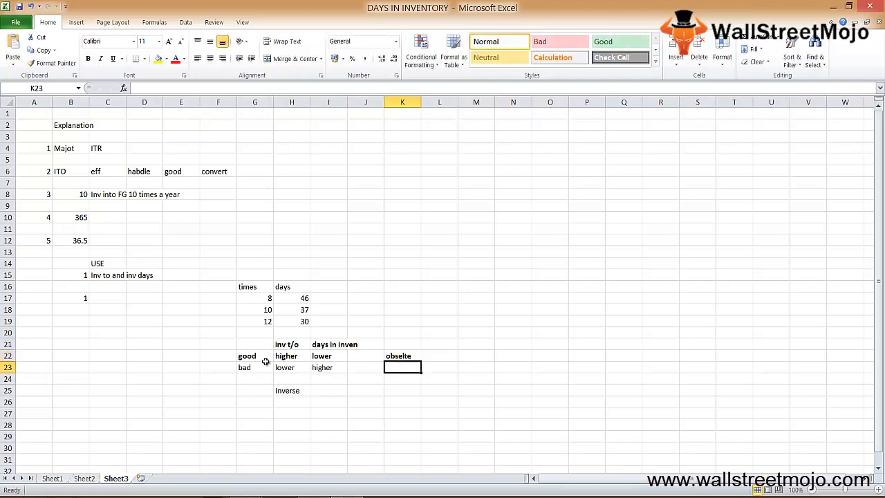
Step: Compare the entries of the "good" and "bad" rows under the two inventory headings
key(Up)
key(Left)
key(Left)
key(Down)
key(Up)
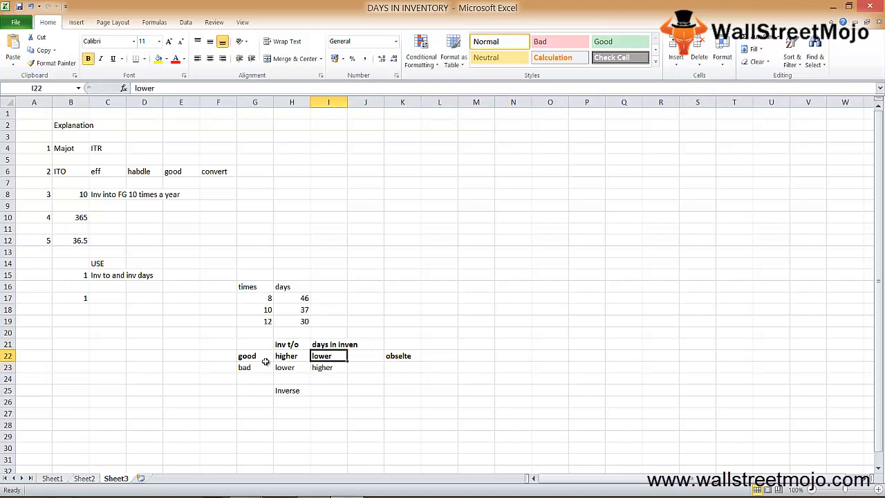
key(Down)
key(shift+space)
key(Left)
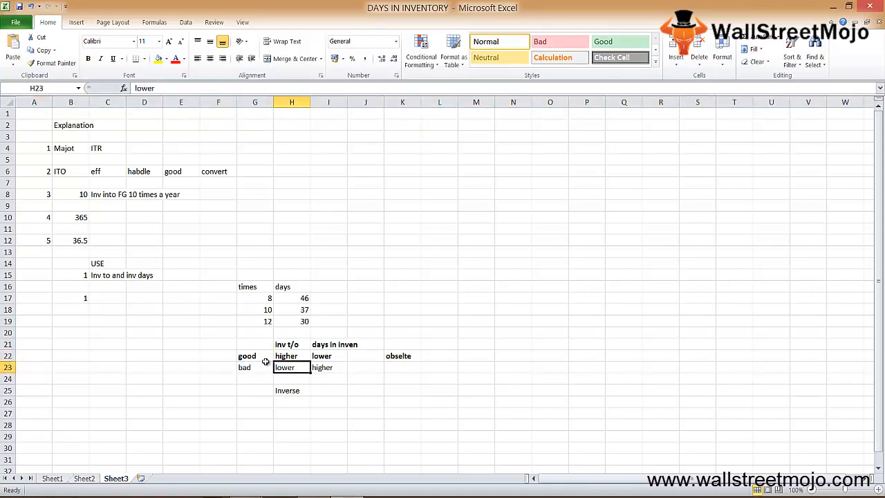